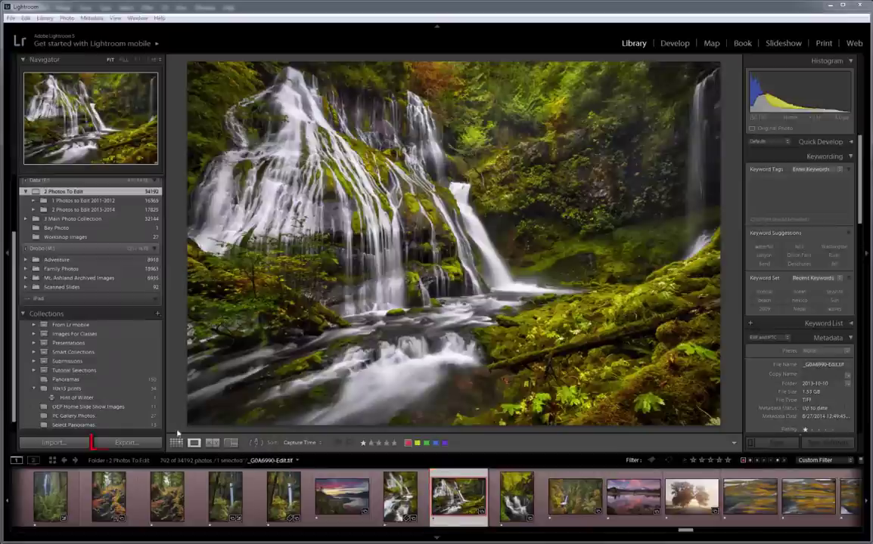
Open the export settings for the selected waterfall photo and set output sharpening to Screen with the amount High
click(125, 444)
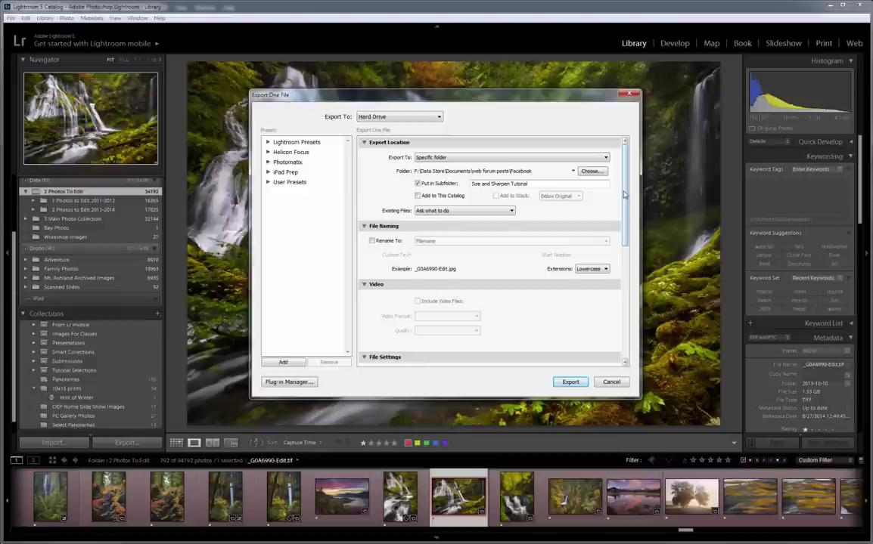
drag(624, 195, 622, 284)
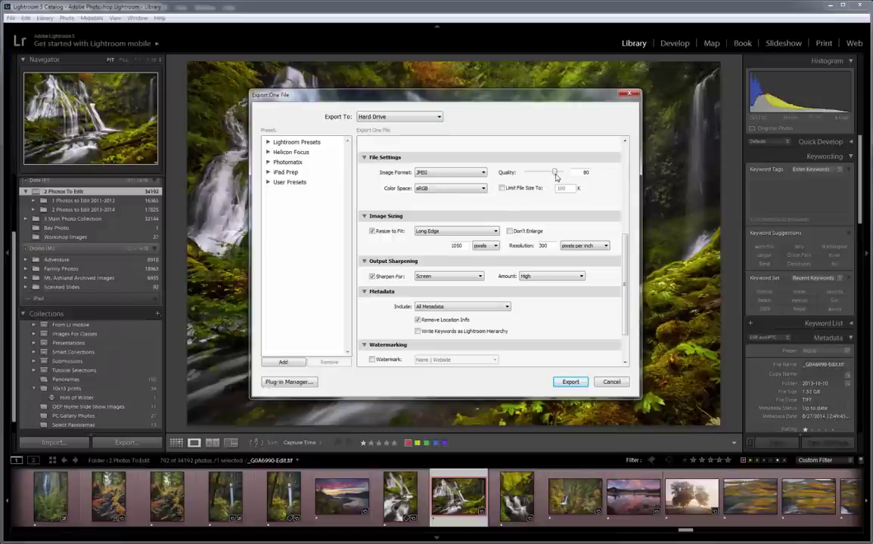
mouse_move(556, 176)
mouse_down()
mouse_move(566, 179)
mouse_move(556, 175)
mouse_up()
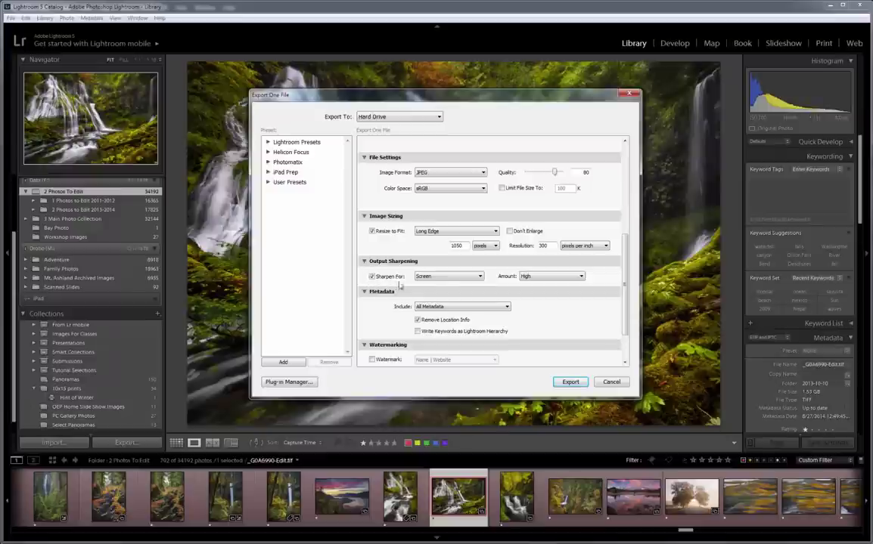
click(446, 277)
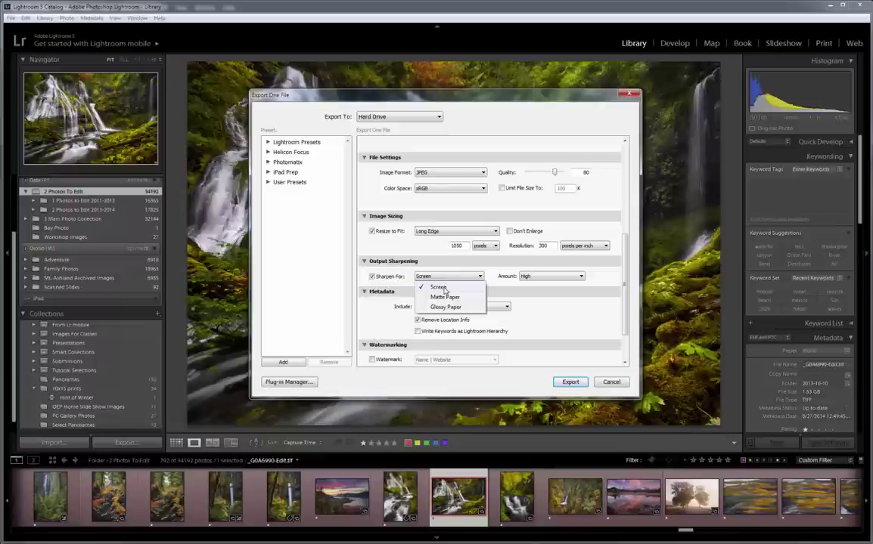
click(443, 288)
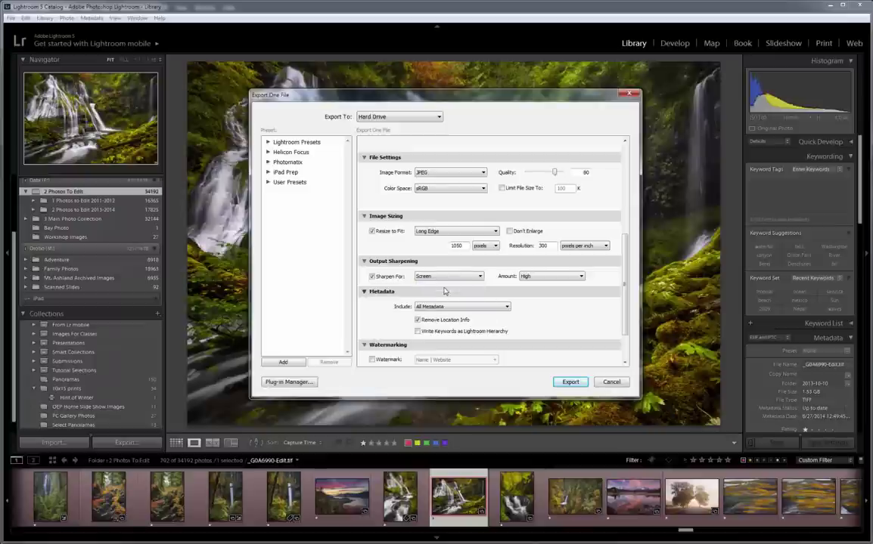
click(557, 277)
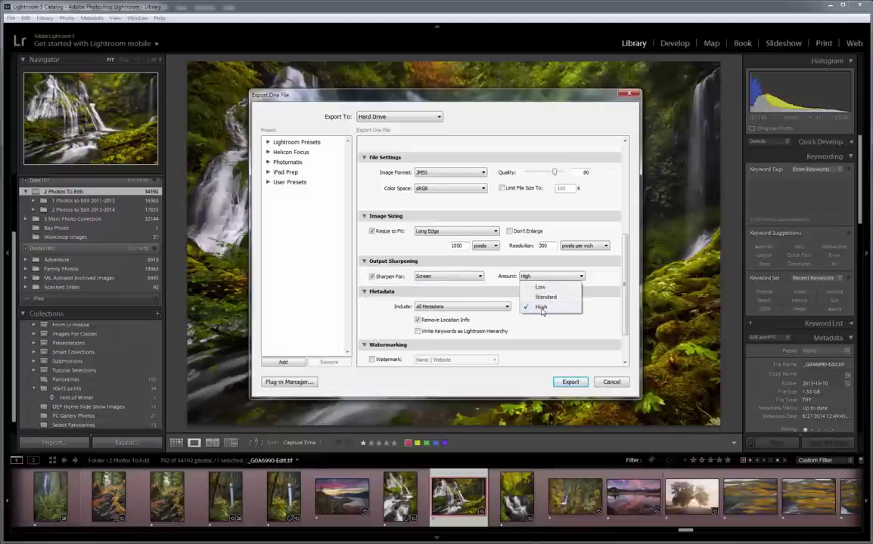
click(542, 307)
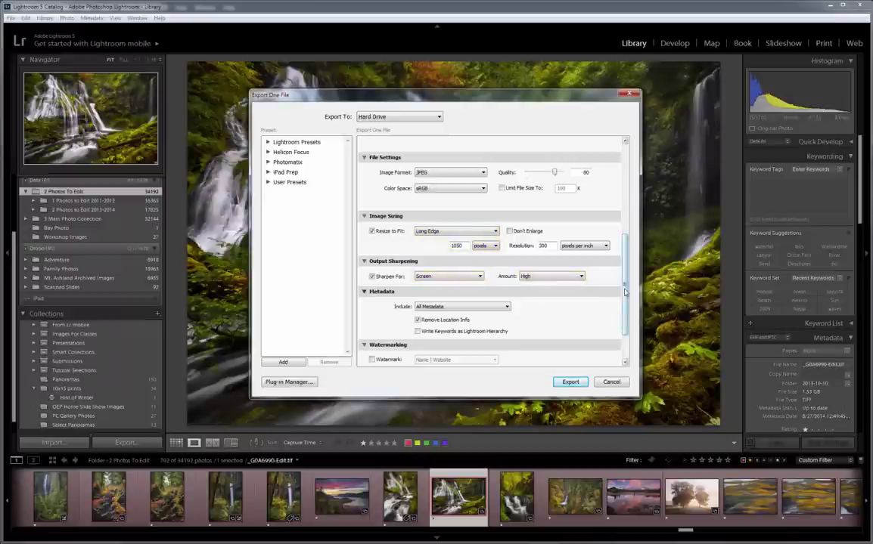
Check the remaining export options, export the photo as a JPEG, and close the destination folder window
scroll(625, 308, down, 1)
mouse_move(625, 307)
mouse_down()
mouse_move(626, 278)
mouse_move(623, 323)
mouse_up()
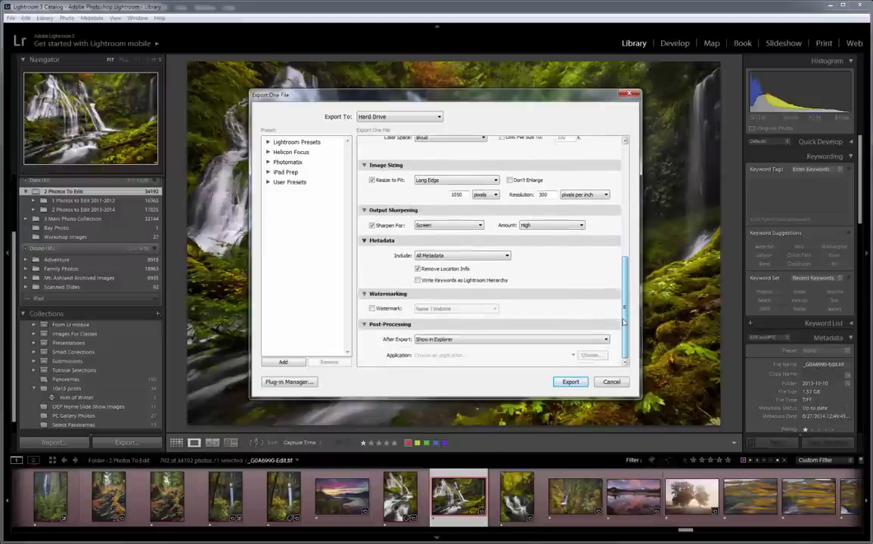
click(571, 382)
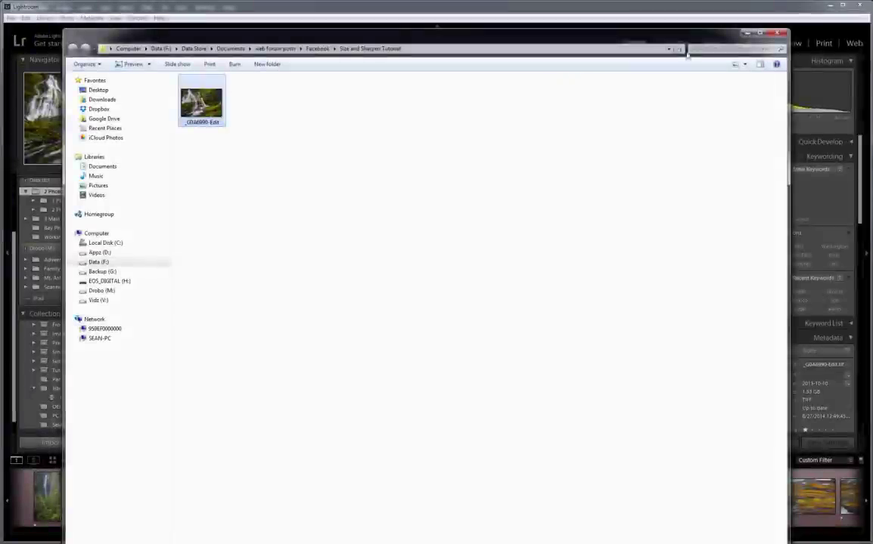
click(770, 35)
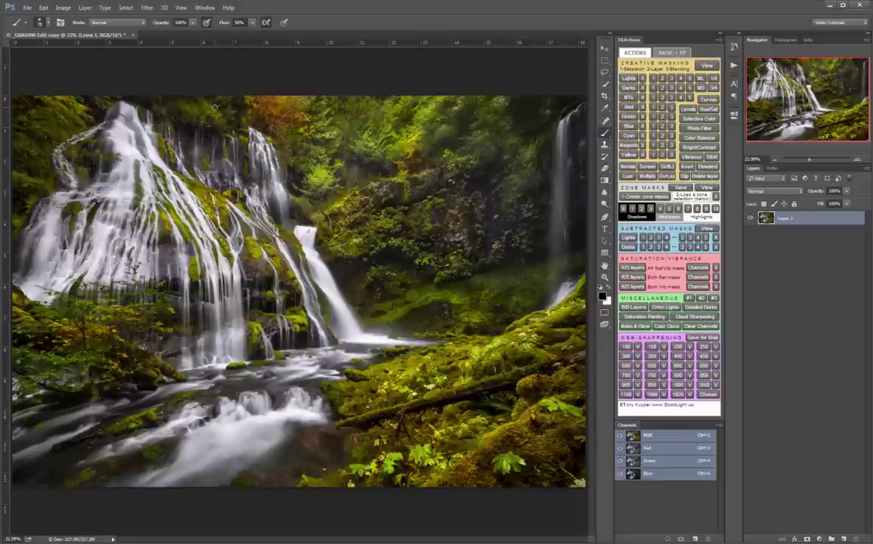
In Photoshop, duplicate the full-size waterfall image as a new document
click(64, 7)
click(75, 128)
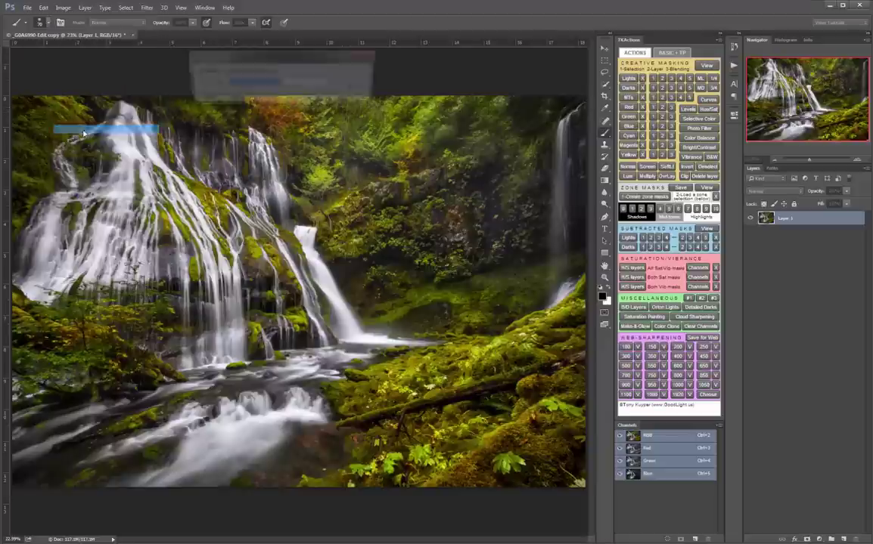
click(357, 72)
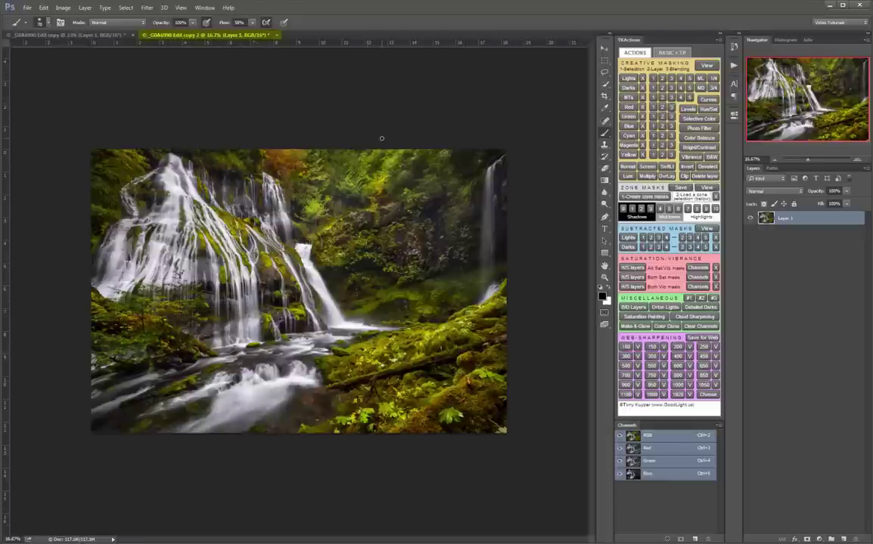
Resize the duplicate to 1050 pixels wide with Bicubic (smooth gradients) resampling and view it at 100%
click(62, 8)
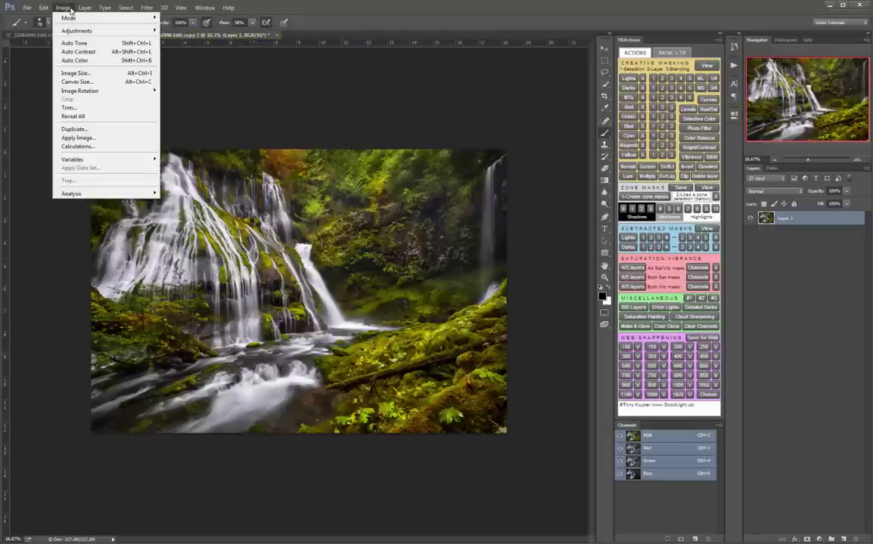
click(72, 74)
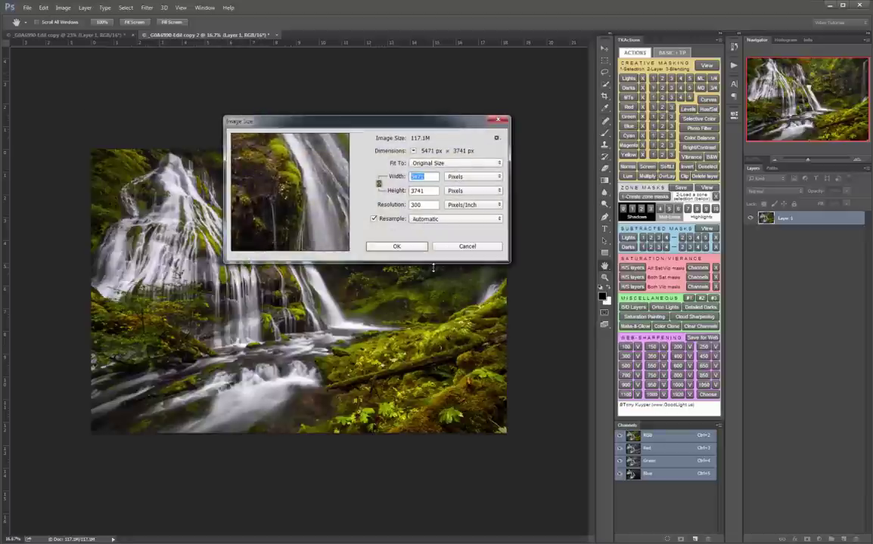
text(1050)
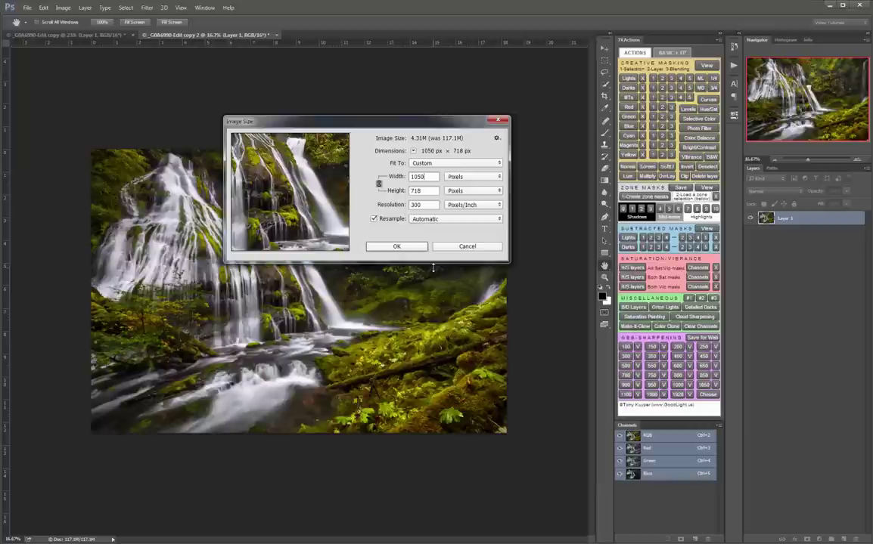
click(457, 220)
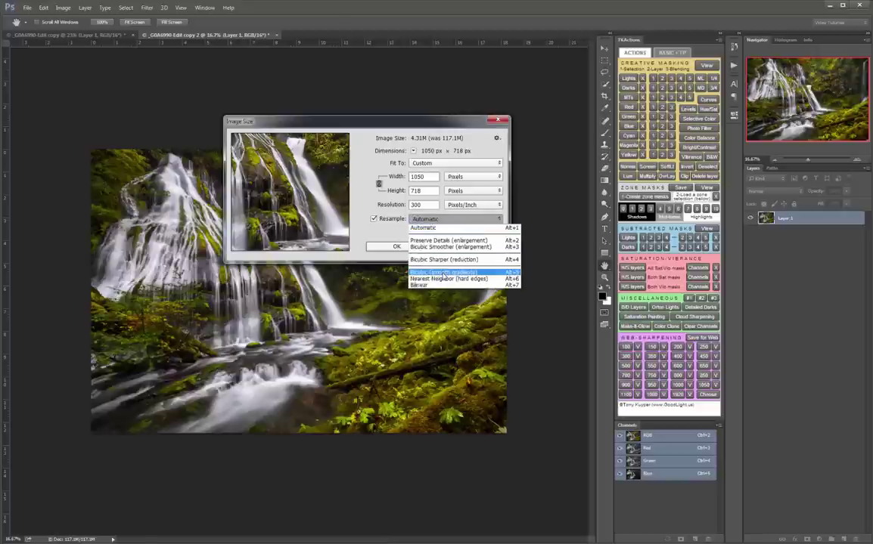
click(444, 274)
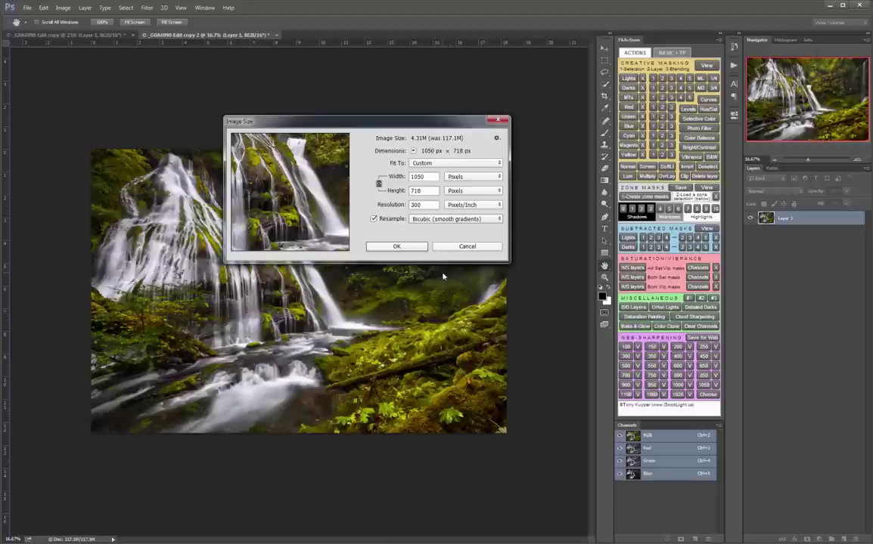
click(412, 246)
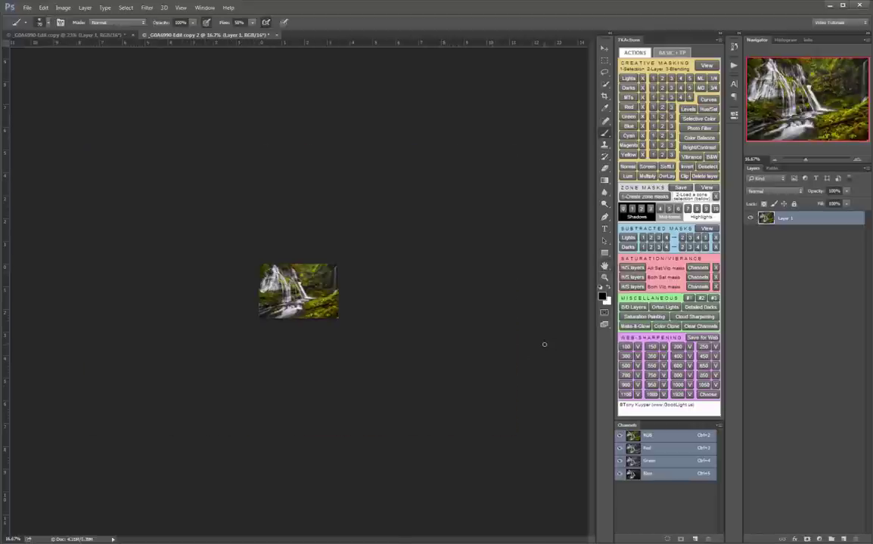
key(ctrl+1)
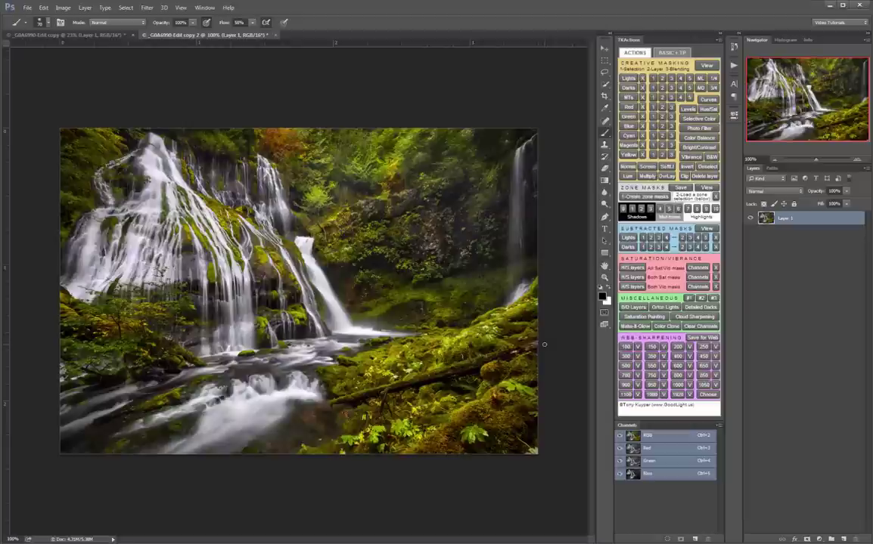
Open Smart Sharpen for the 1050-pixel copy and raise the sharpening amount to 361%
key(bracketright)
key(bracketright)
key(bracketright)
key(bracketright)
click(145, 8)
mouse_move(149, 160)
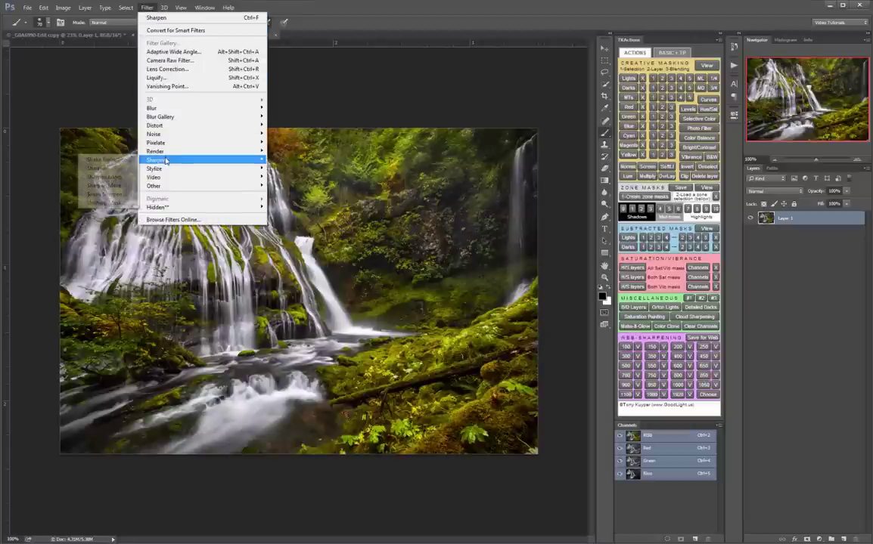
click(106, 194)
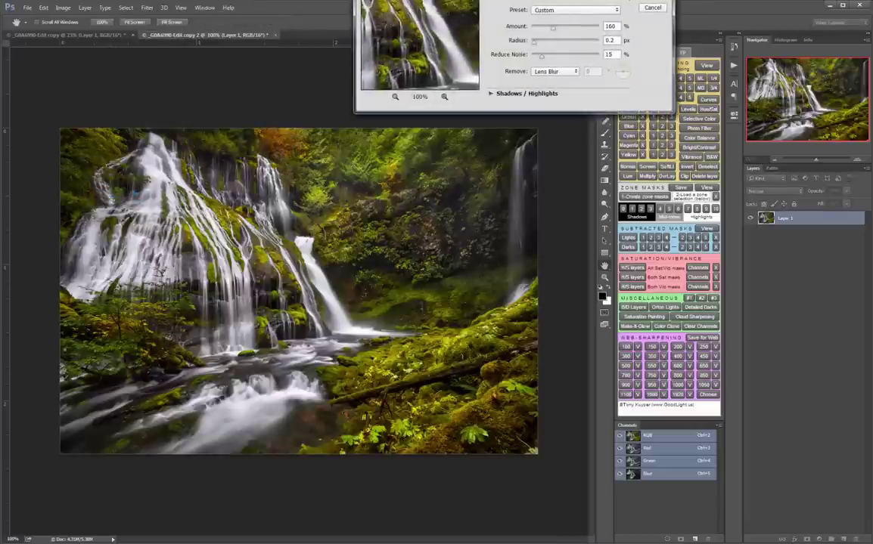
drag(540, 2, 594, 92)
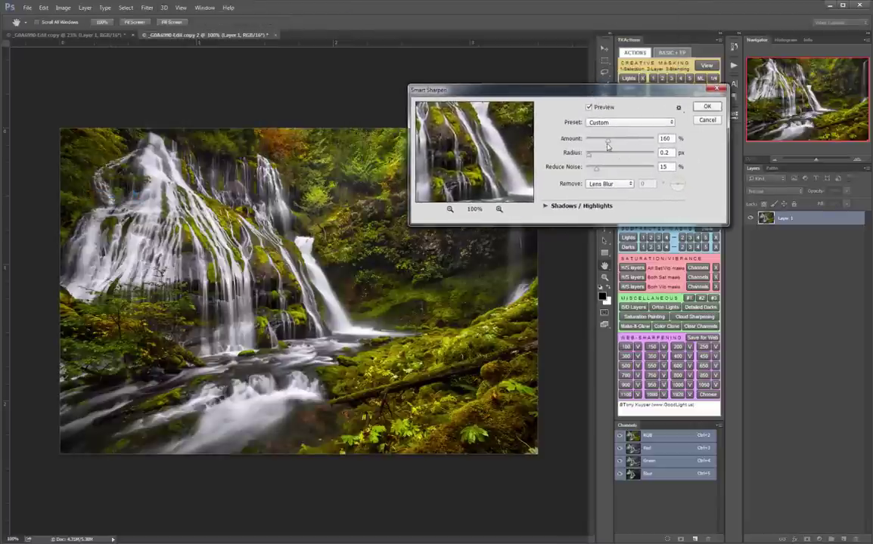
drag(607, 142, 625, 145)
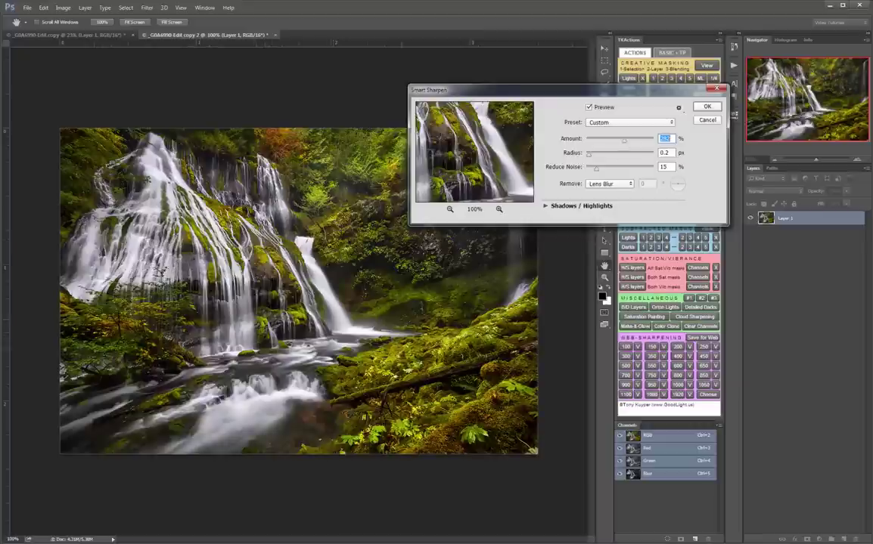
drag(624, 141, 636, 146)
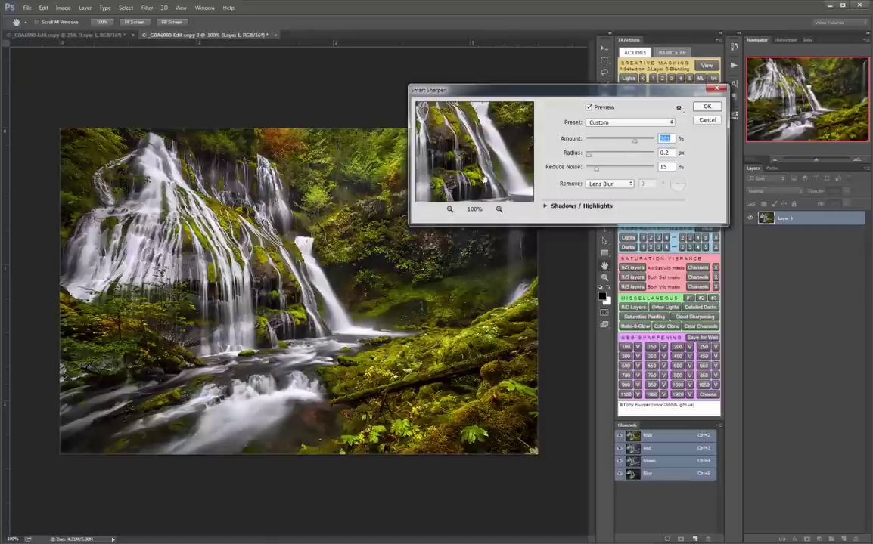
Set the Smart Sharpen radius to 0.4 px and apply the filter
drag(588, 155, 591, 160)
click(591, 159)
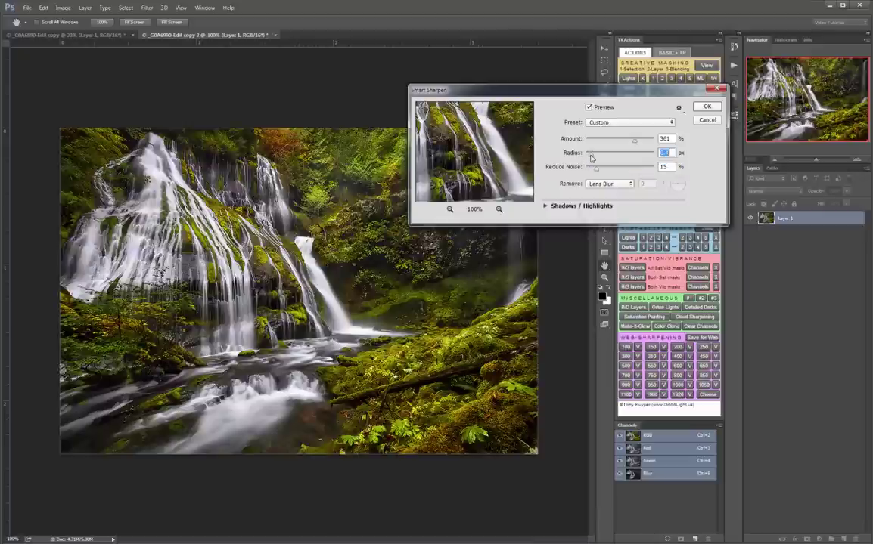
click(707, 105)
key(b)
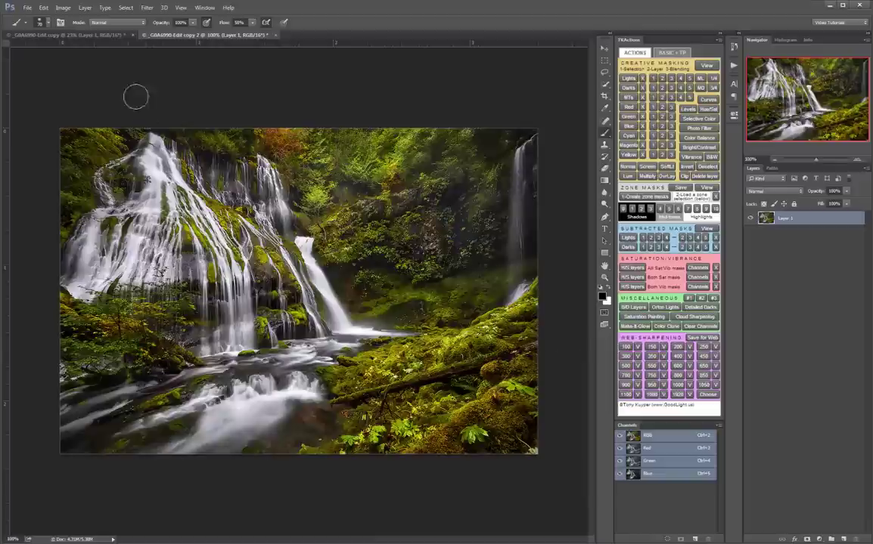
Return to the original full-size document and duplicate it as another copy
click(101, 35)
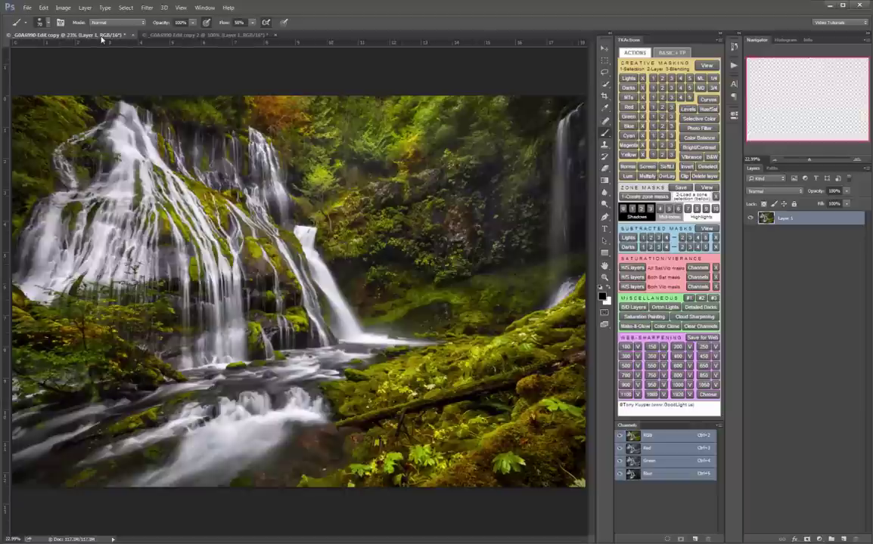
click(62, 8)
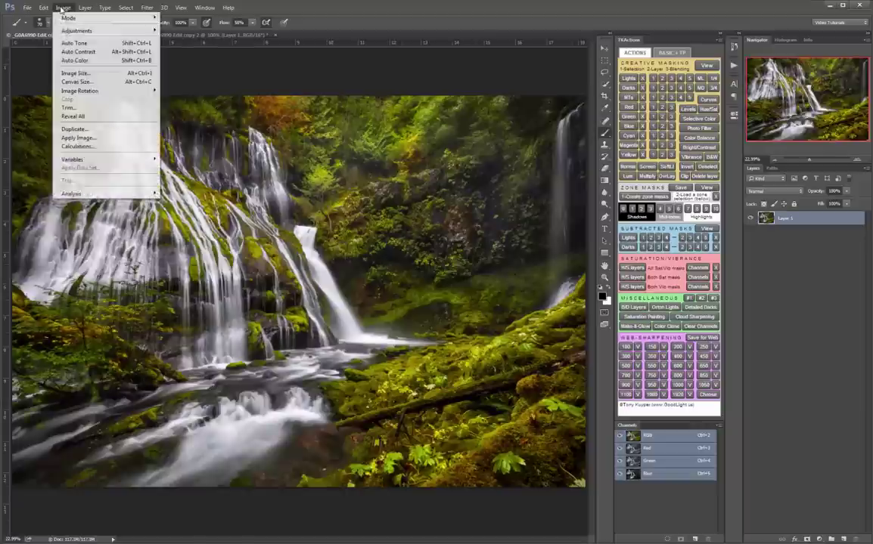
click(74, 129)
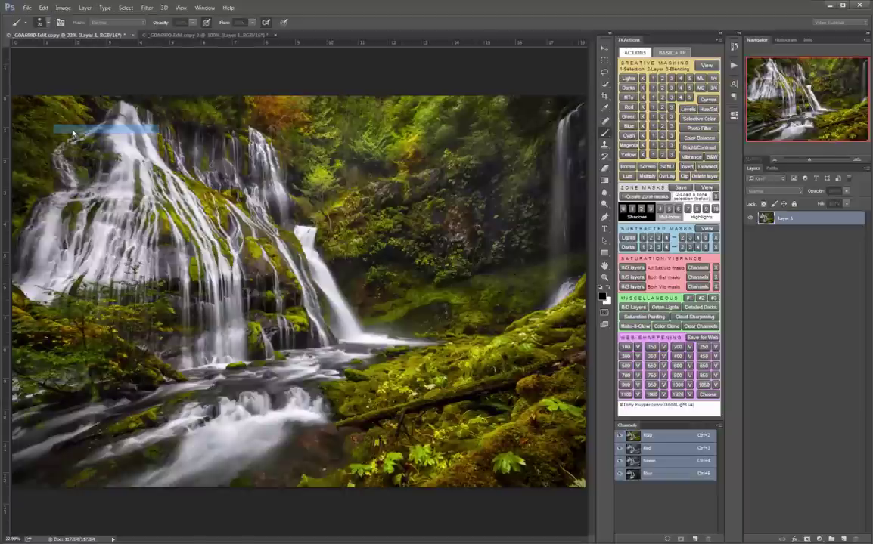
click(356, 73)
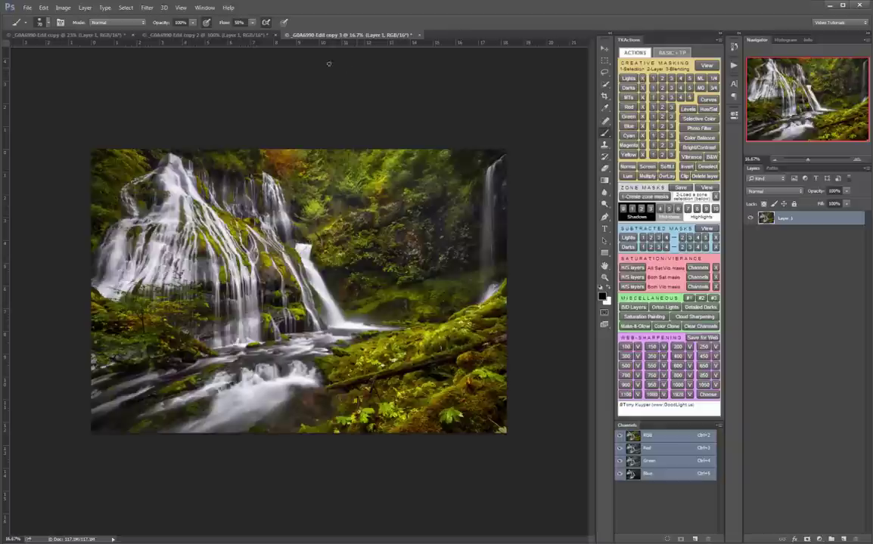
Resize the new full-size copy to a width of 1754 pixels, keeping its proportions
click(64, 10)
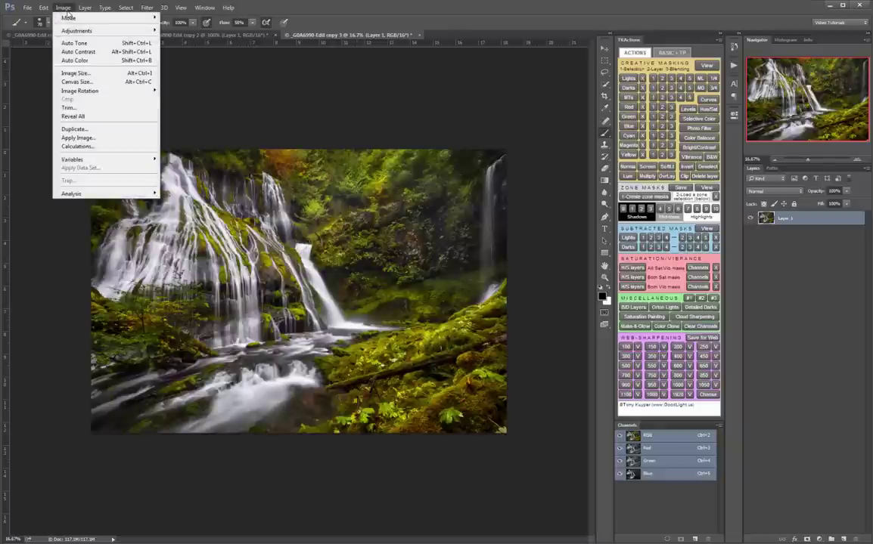
click(73, 73)
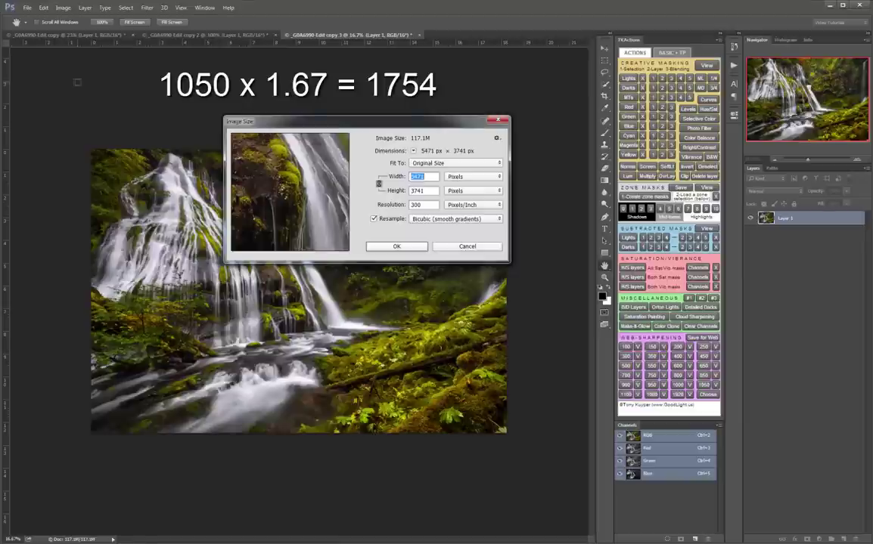
text(17)
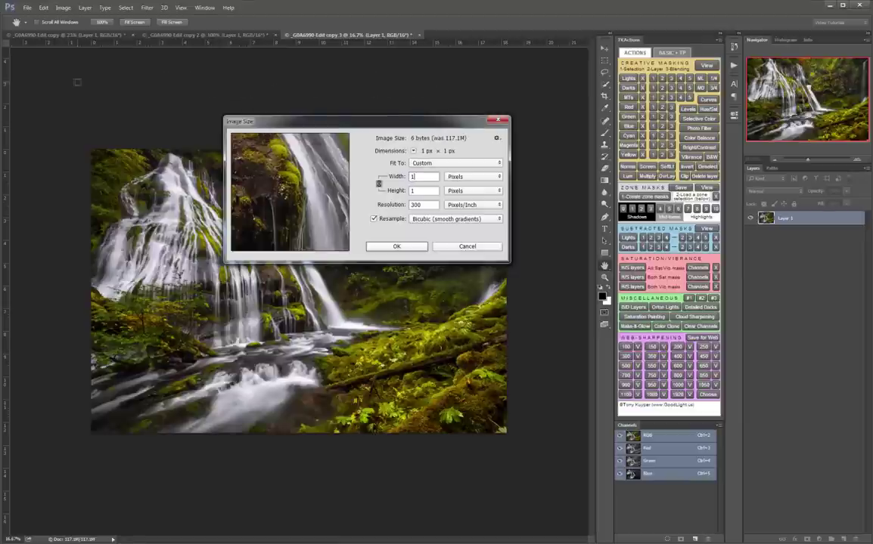
text(54)
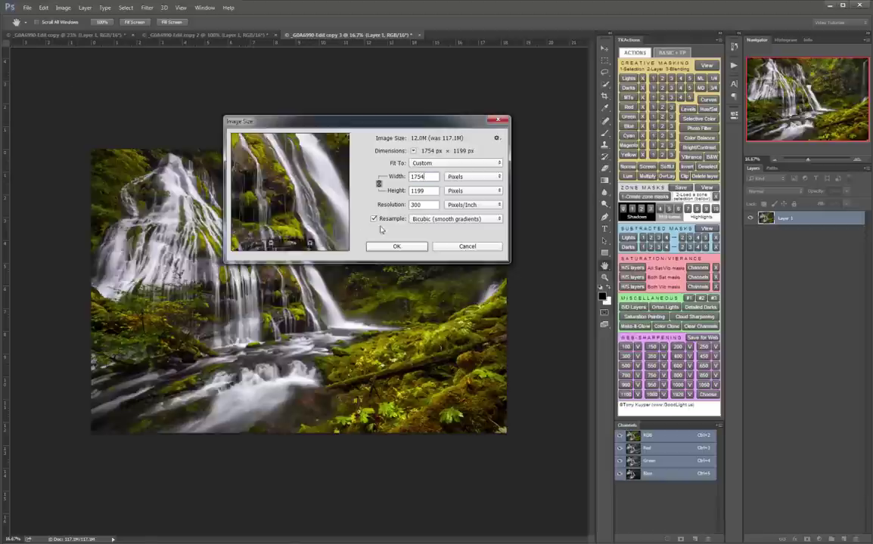
click(390, 248)
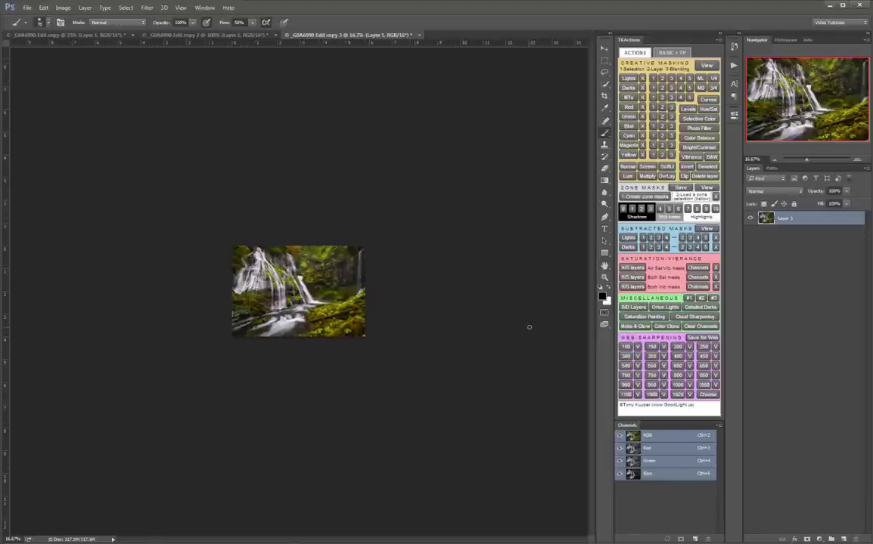
Apply Smart Sharpen to the 1754-pixel copy with a 333% amount and a 0.5 px radius
key(ctrl+1)
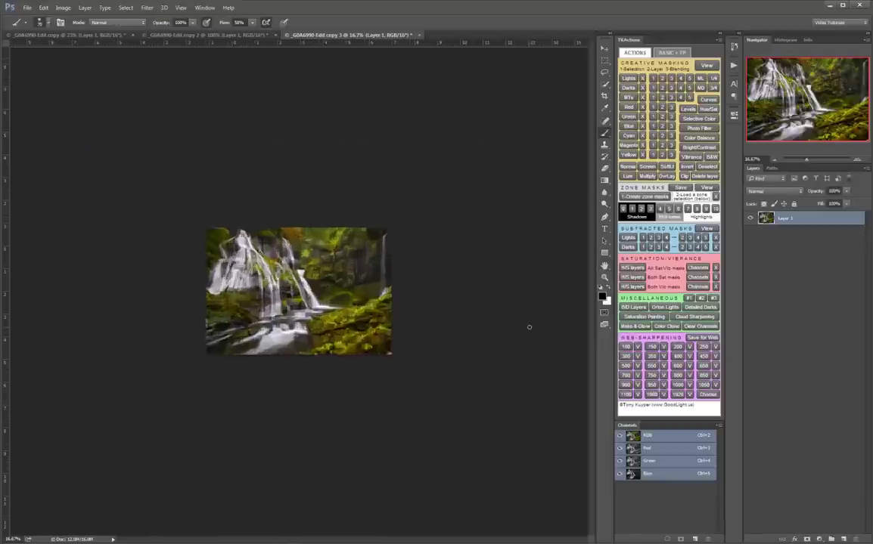
key(ctrl+0)
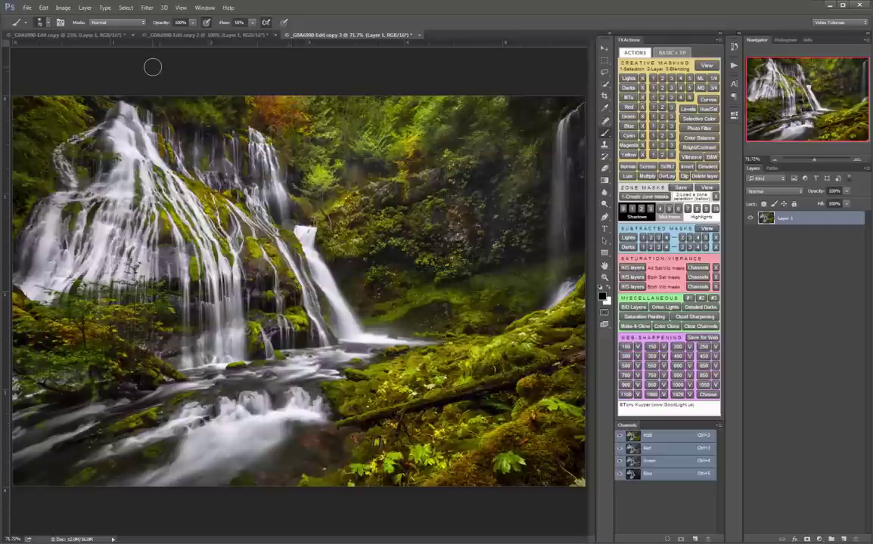
click(146, 8)
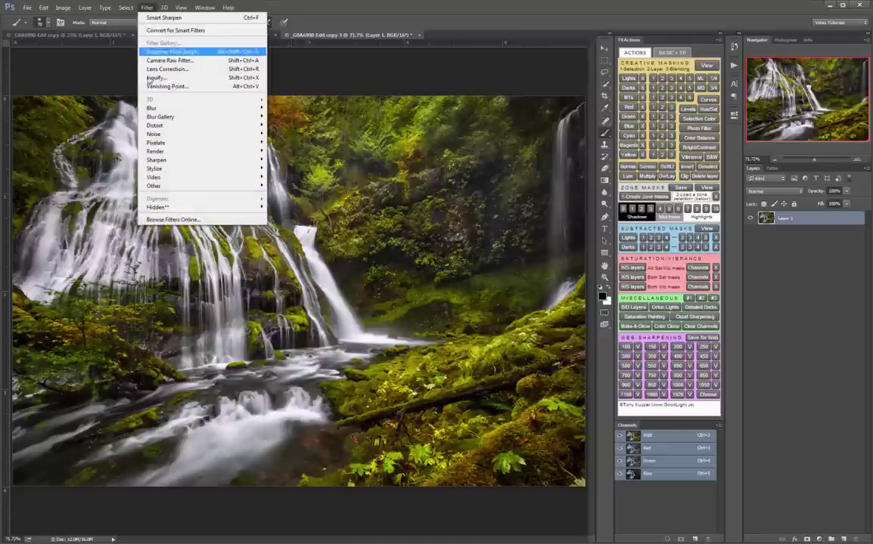
mouse_move(165, 163)
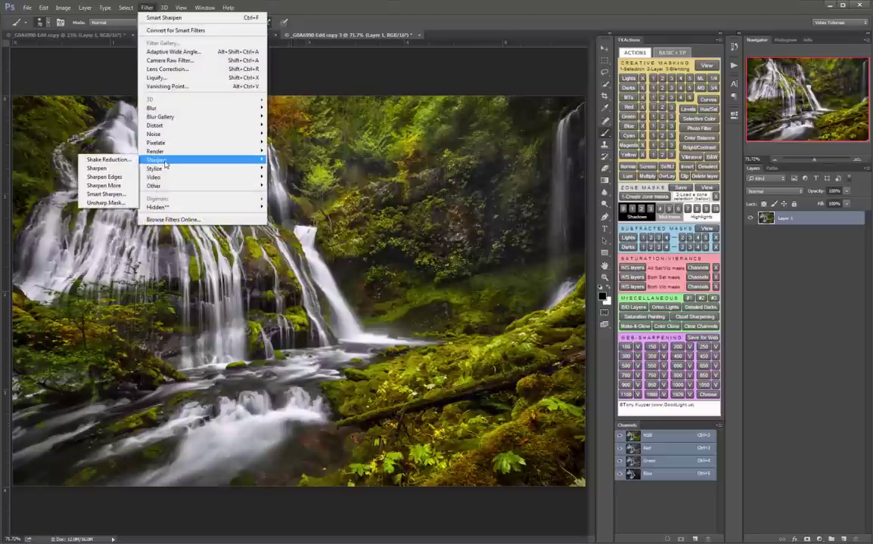
click(120, 196)
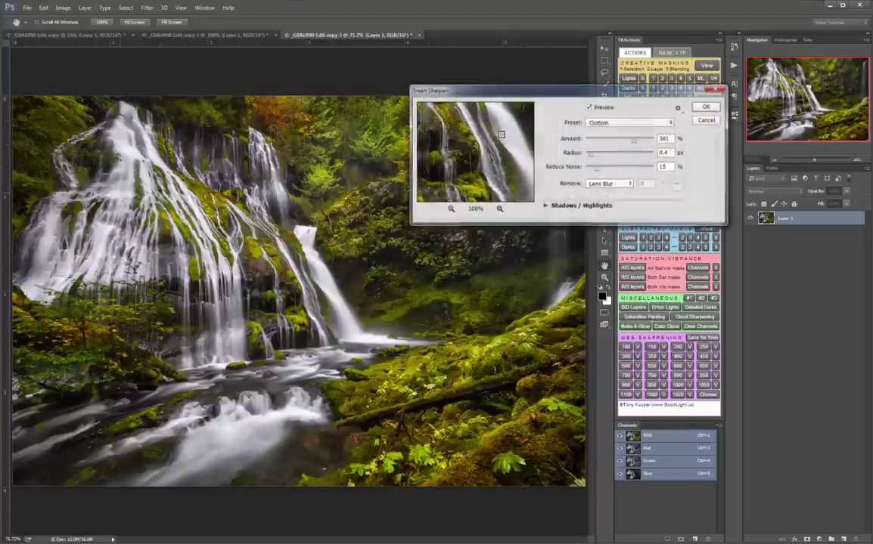
drag(563, 97, 552, 106)
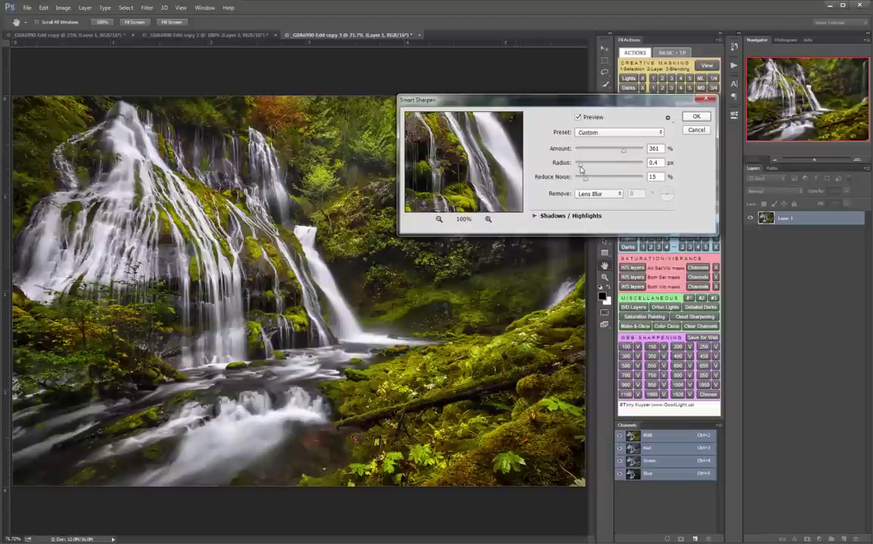
drag(580, 168, 581, 169)
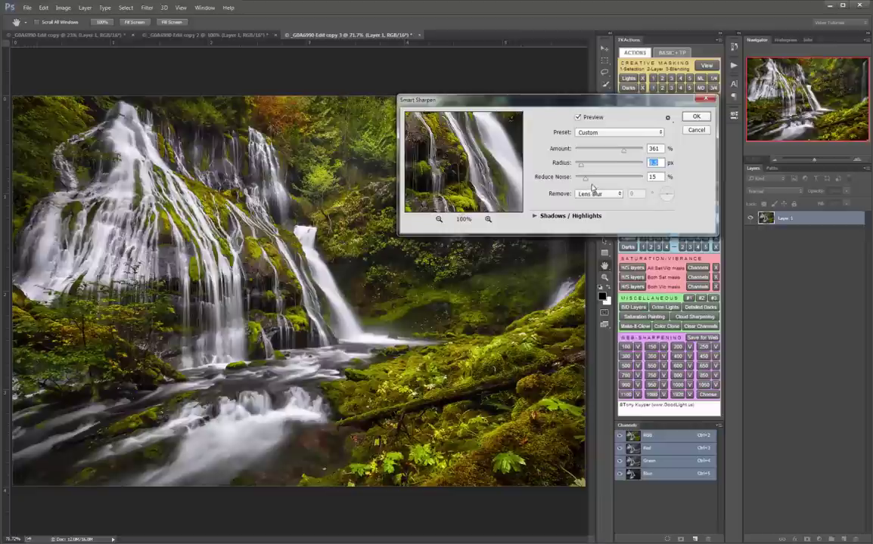
drag(625, 154, 621, 155)
click(695, 117)
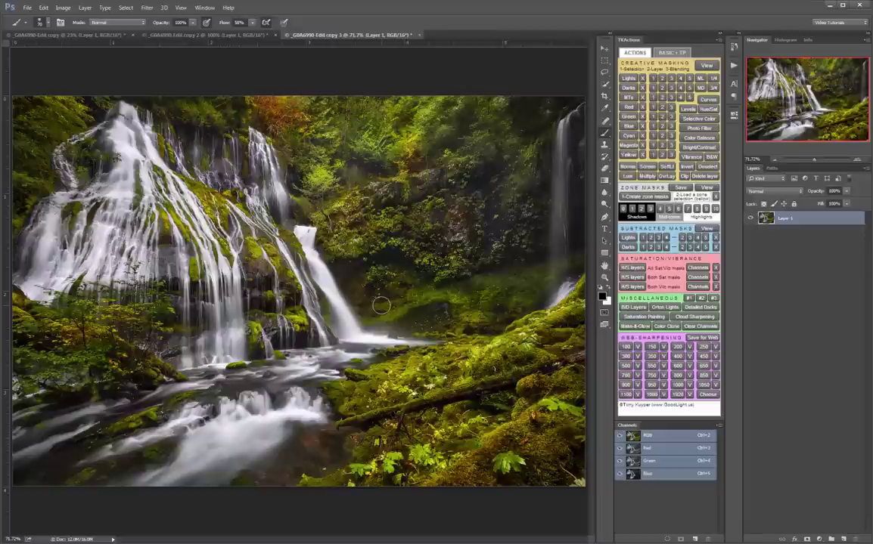
Resize the sharpened copy to a width of 1050 pixels and view it at actual size
click(67, 9)
click(75, 74)
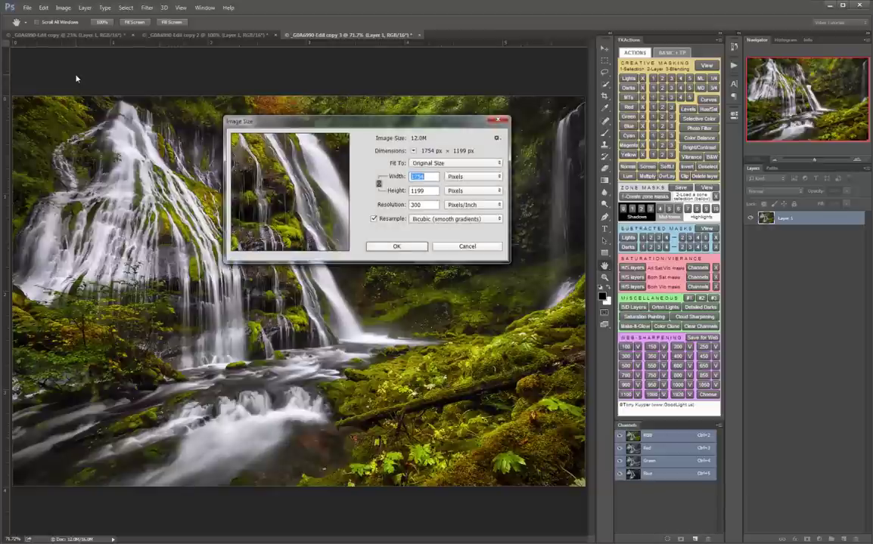
text(1050)
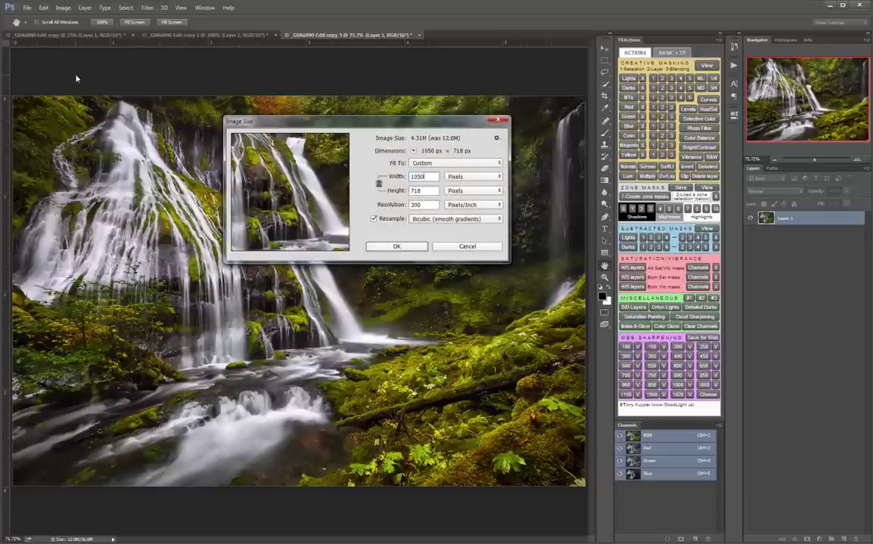
key(Return)
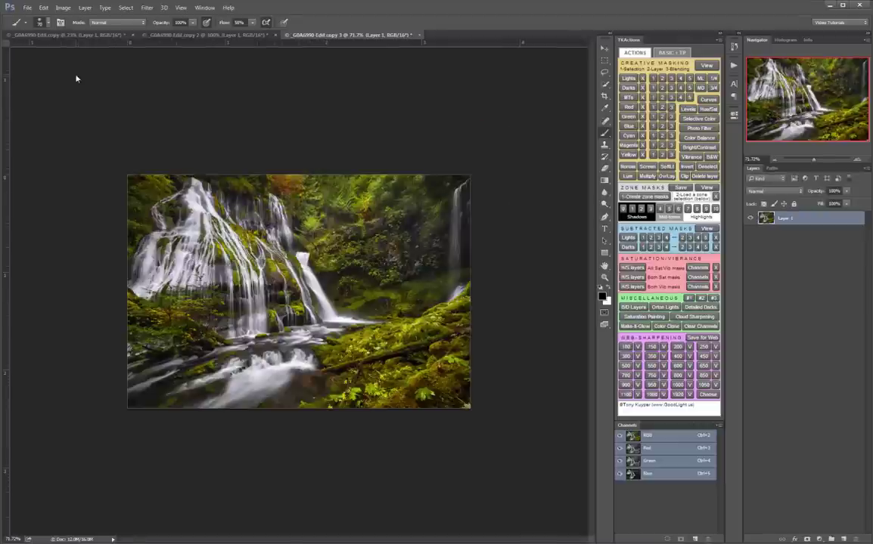
key(ctrl+1)
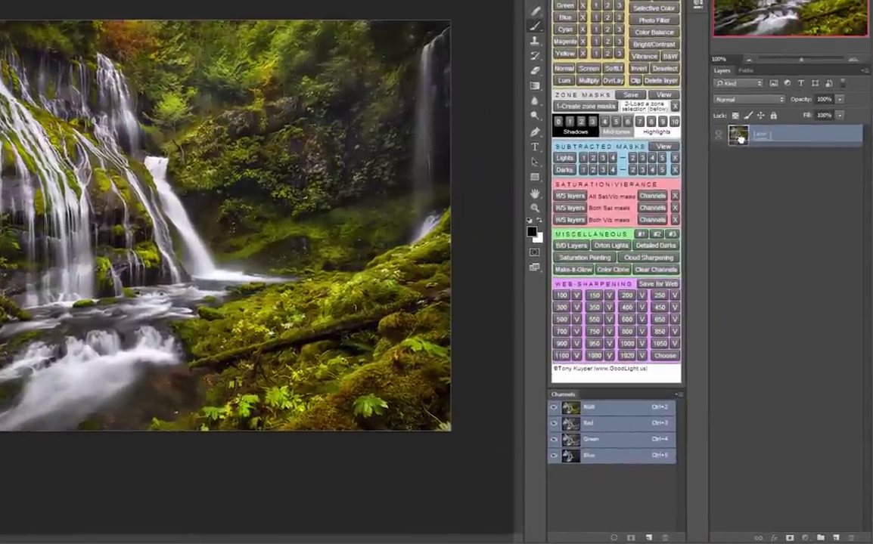
Duplicate the resized image layer and apply Smart Sharpen to the duplicate with a 0.2 px radius and a much lower amount
drag(739, 138, 835, 537)
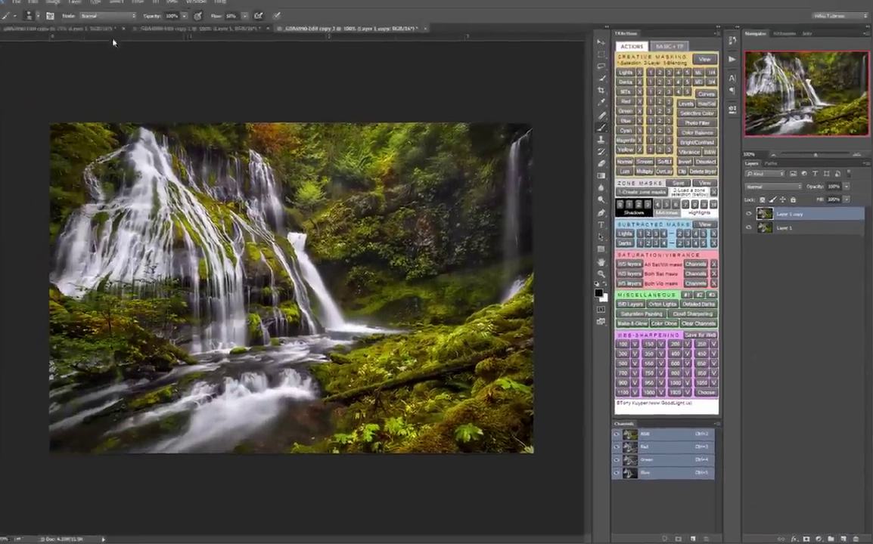
click(138, 2)
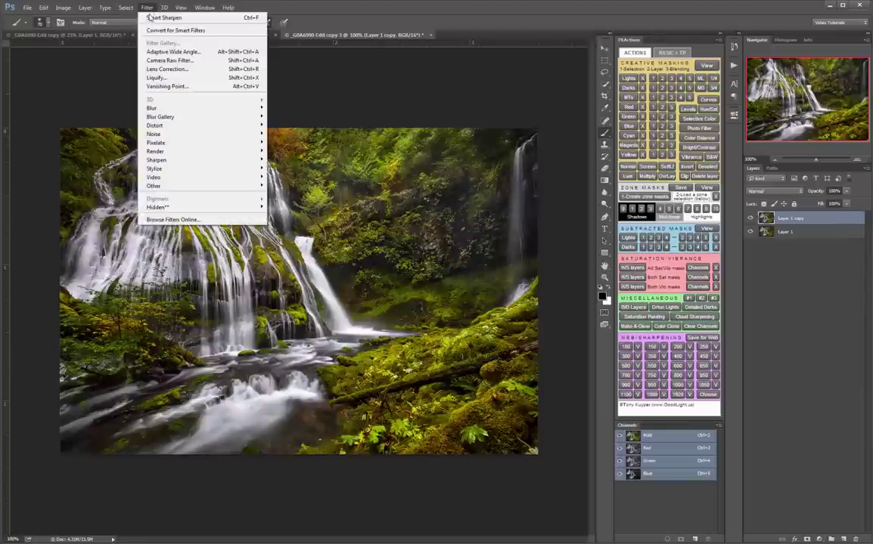
mouse_move(148, 160)
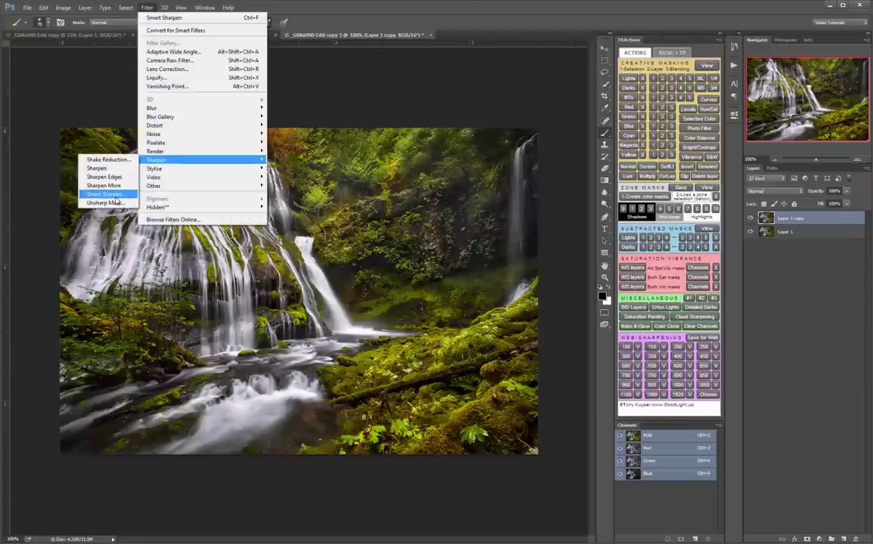
click(113, 196)
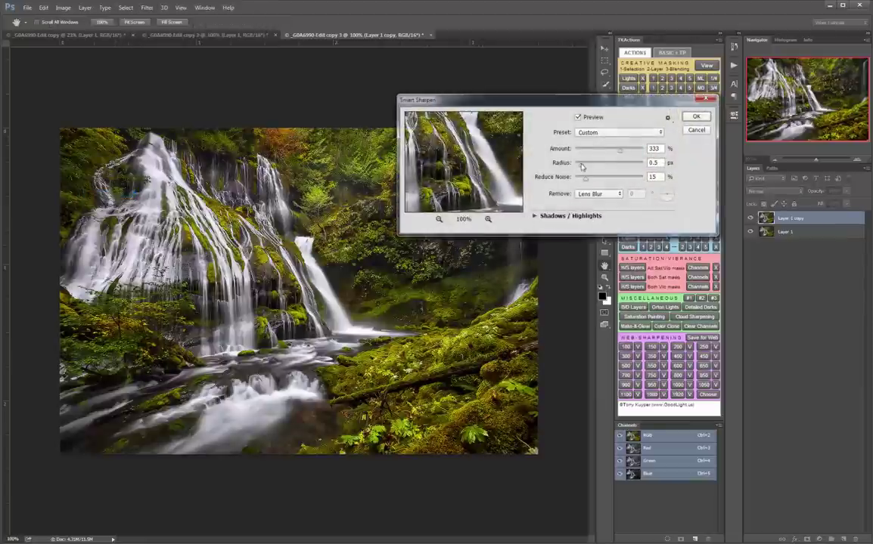
mouse_move(582, 165)
mouse_down()
mouse_move(589, 154)
mouse_move(581, 155)
mouse_up()
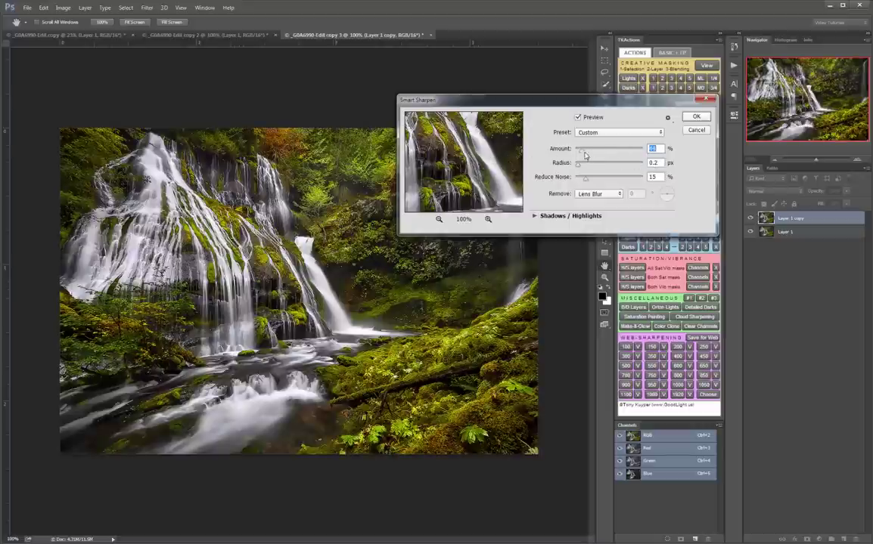
drag(582, 154, 591, 154)
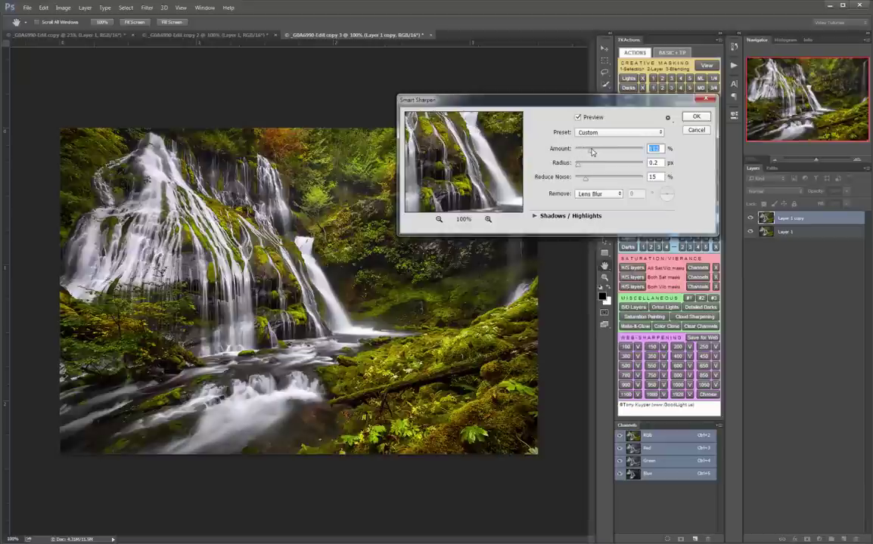
drag(592, 150, 588, 153)
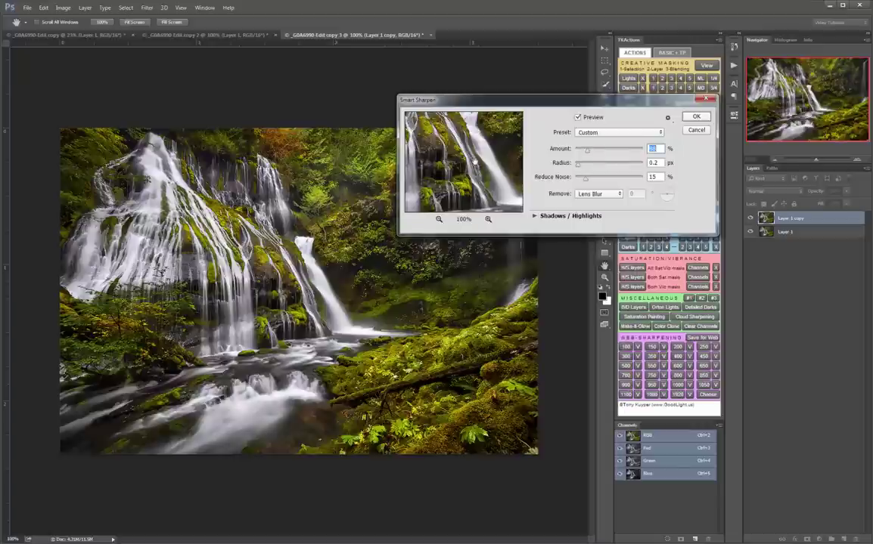
click(695, 116)
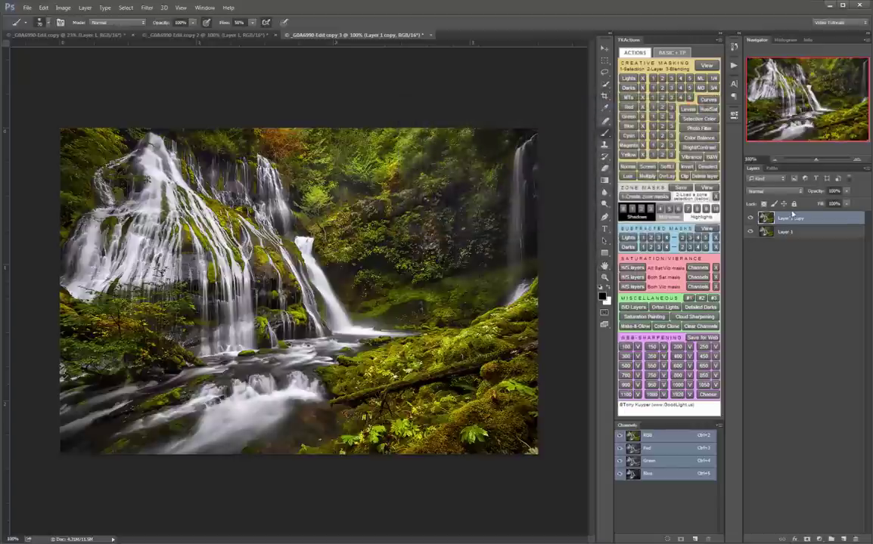
Set the sharpened duplicate layer's opacity to 68% and compare the image with the copy sharpened in a single pass
click(833, 191)
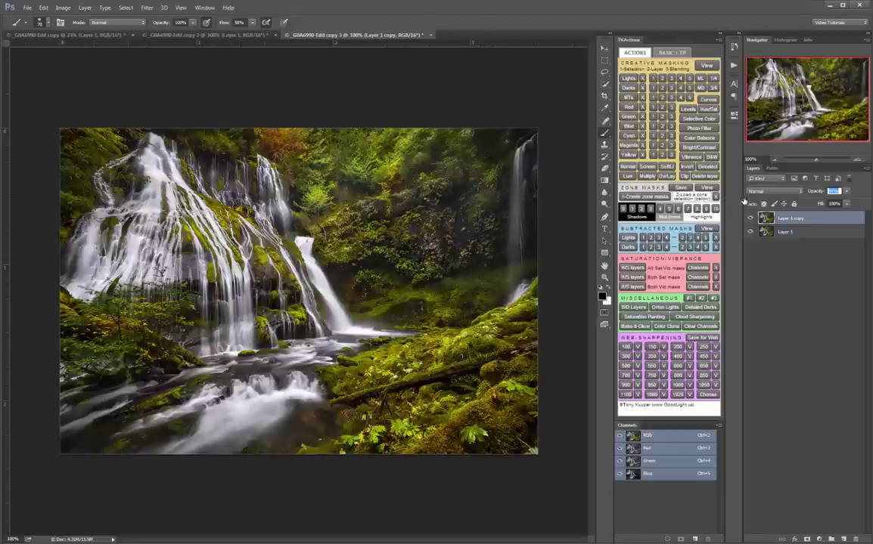
text(58)
key(Return)
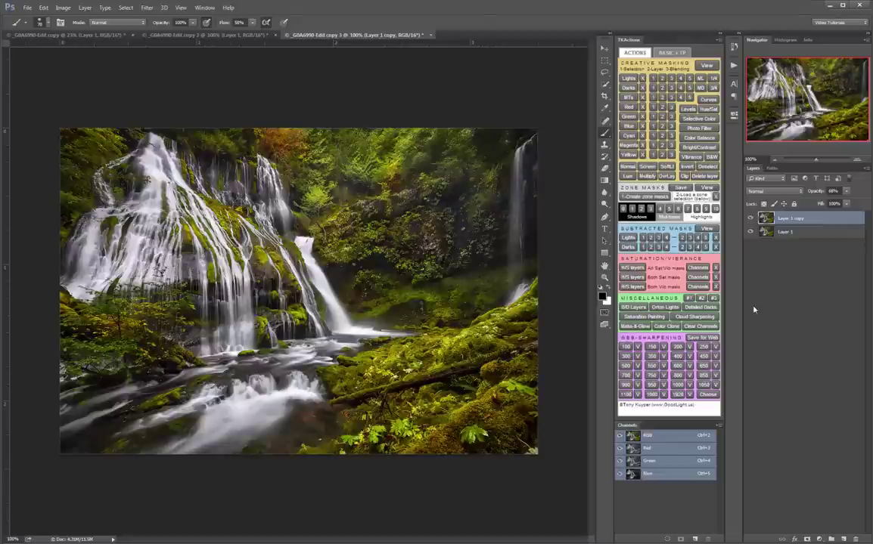
click(230, 36)
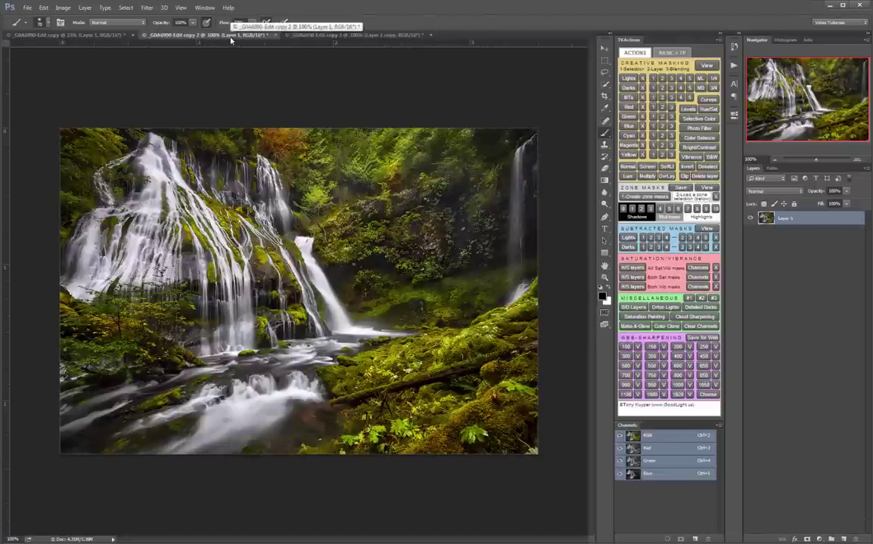
click(316, 36)
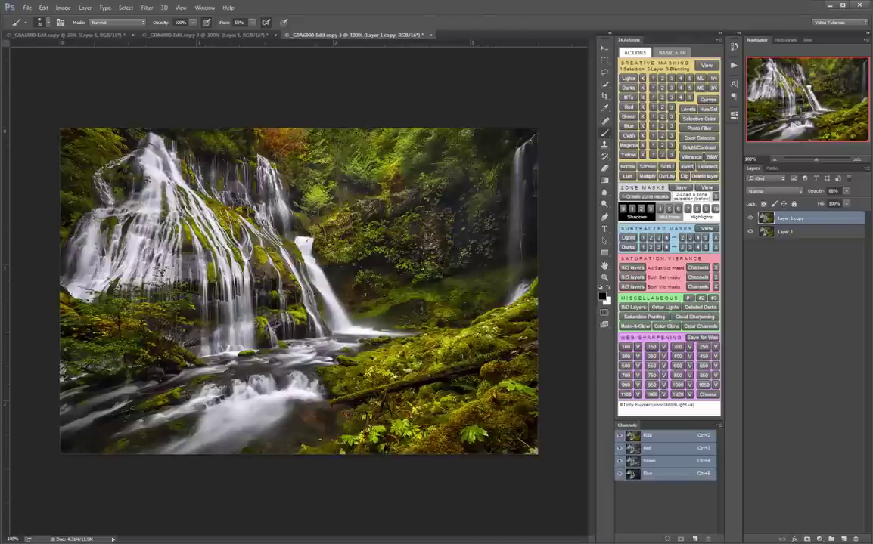
Run the 1050-pixel TKActions web-sharpening action on the full-size document and review the action's recorded history
click(84, 35)
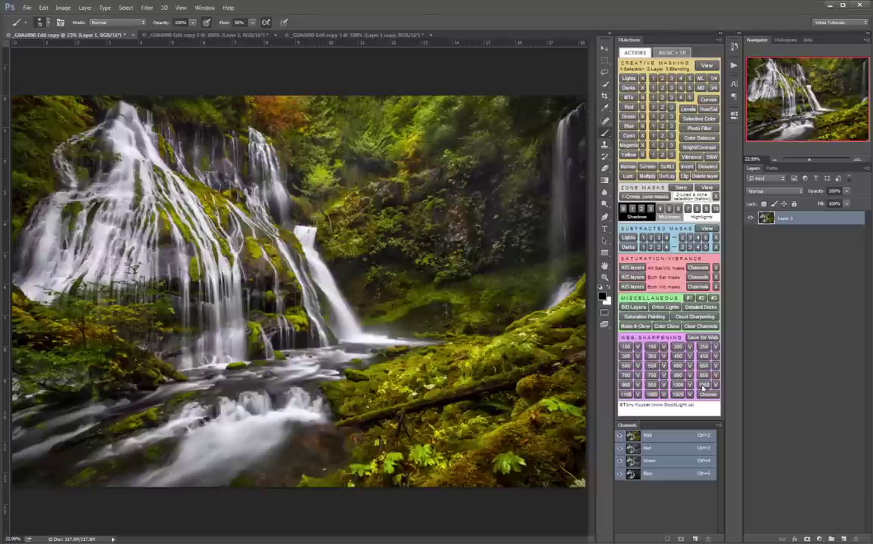
click(703, 385)
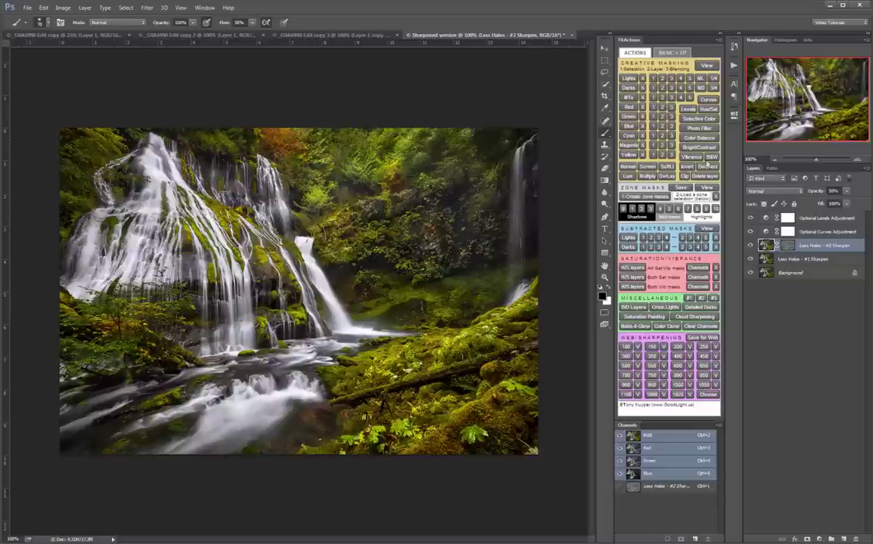
click(734, 48)
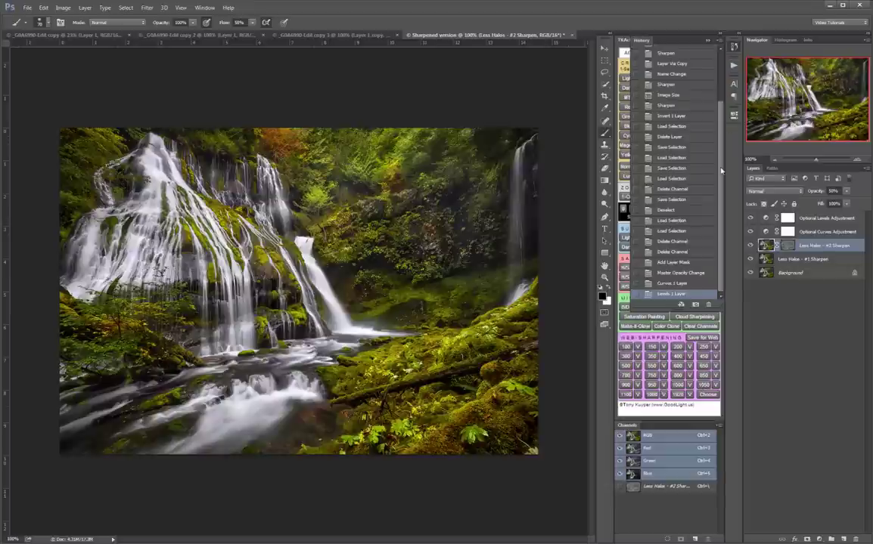
scroll(722, 106, up, 3)
scroll(722, 105, down, 3)
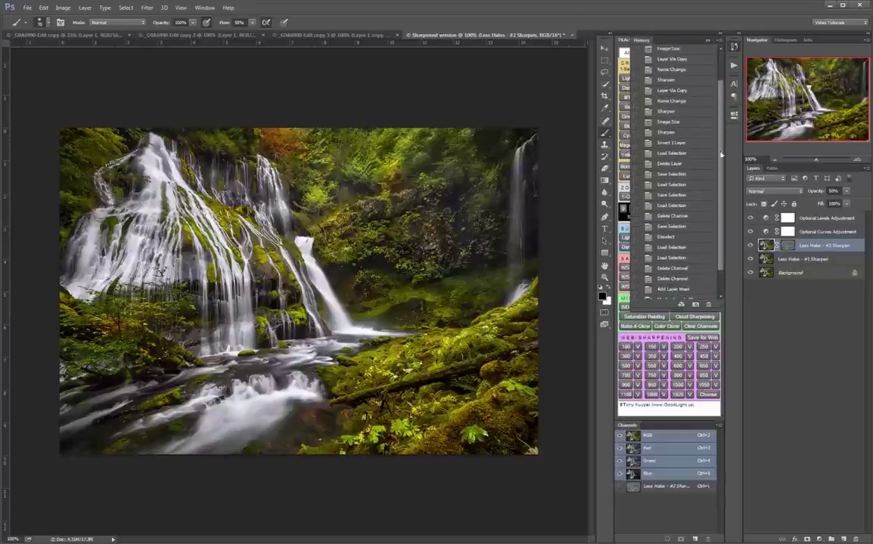
click(732, 47)
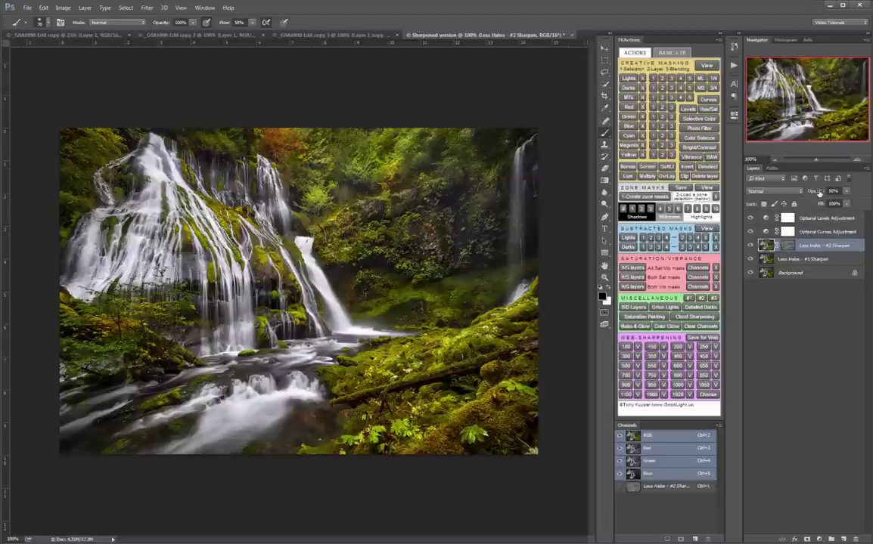
Lower the Less Halos - #2 Sharpen layer's opacity to just below 50% and adjust the midtones in the Optional Levels Adjustment layer
drag(819, 193, 814, 195)
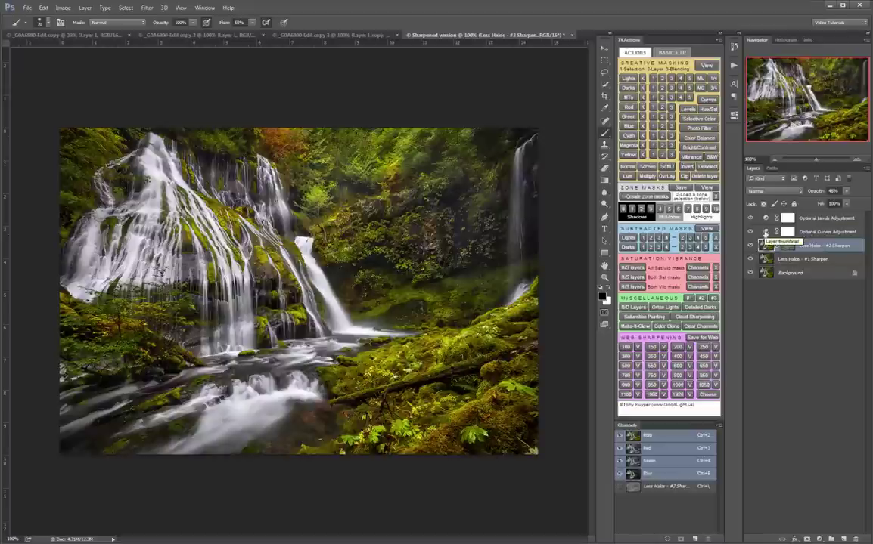
click(767, 219)
double_click(766, 220)
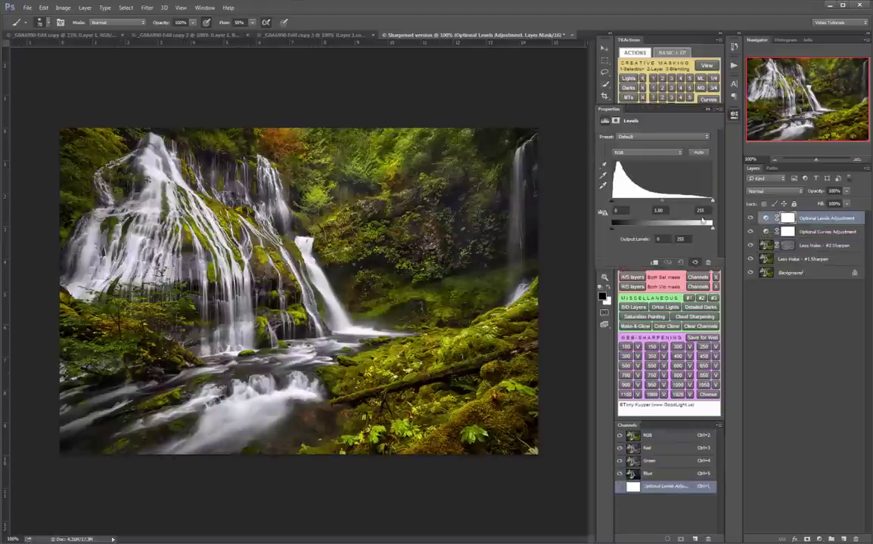
drag(663, 201, 666, 201)
click(732, 118)
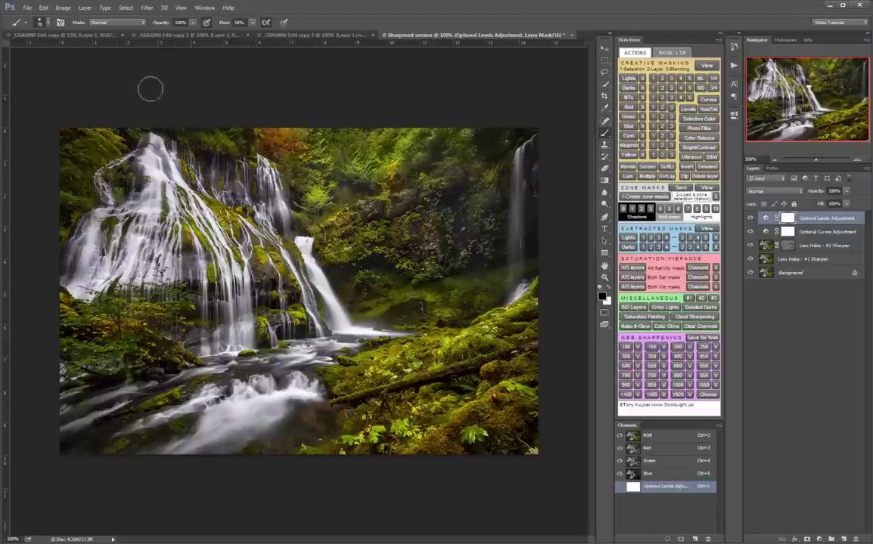
Launch the Web Sharpener script on the full-size document and set the final width to 1050 pixels
click(91, 38)
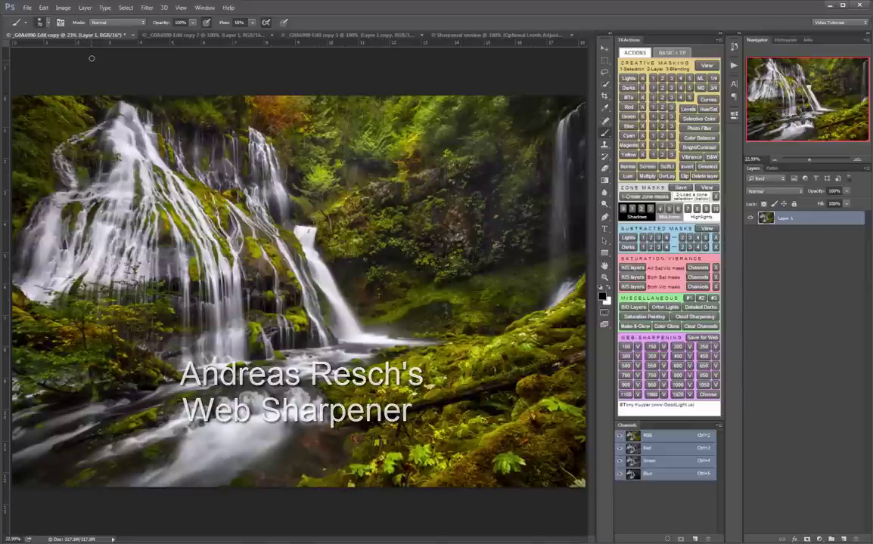
click(28, 9)
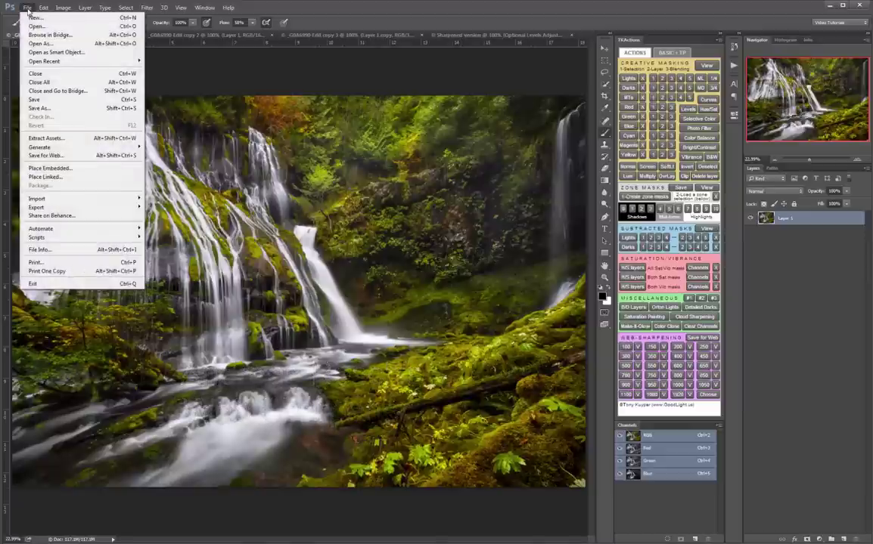
mouse_move(34, 239)
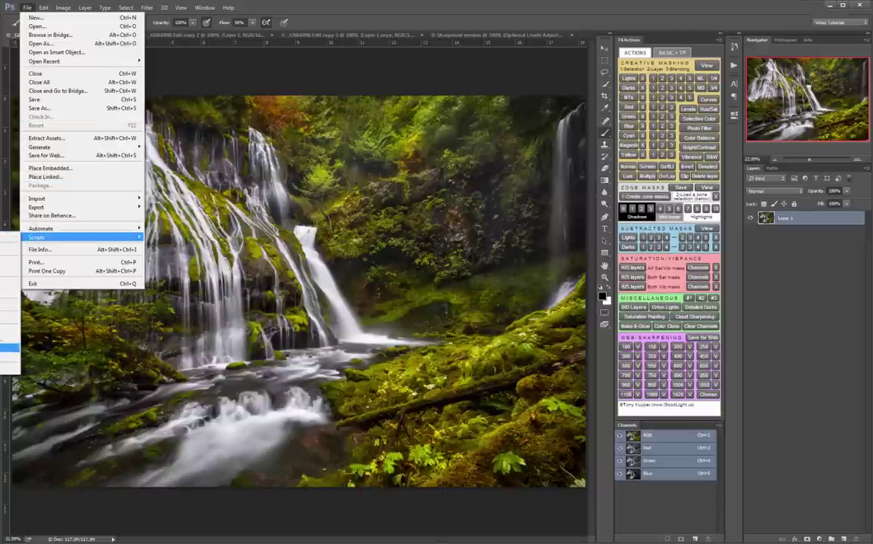
click(9, 356)
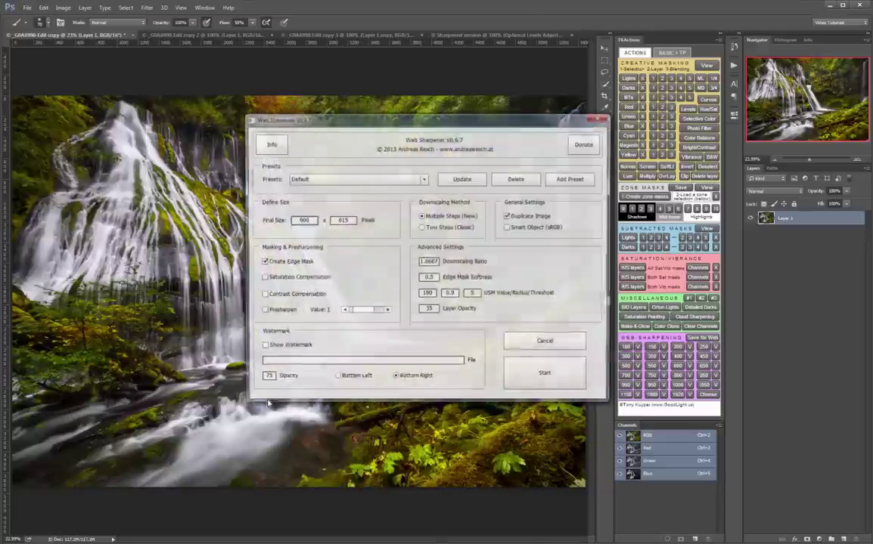
drag(442, 123, 398, 125)
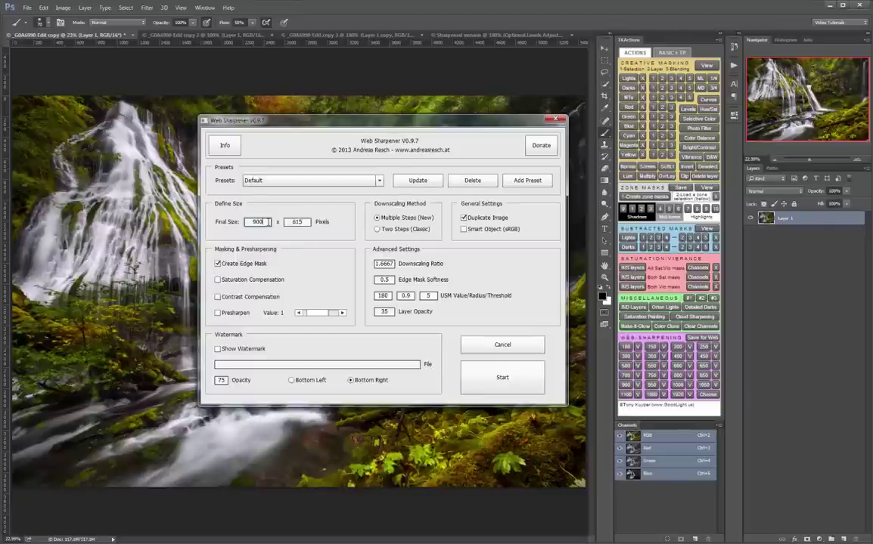
double_click(258, 221)
text(1050)
key(Tab)
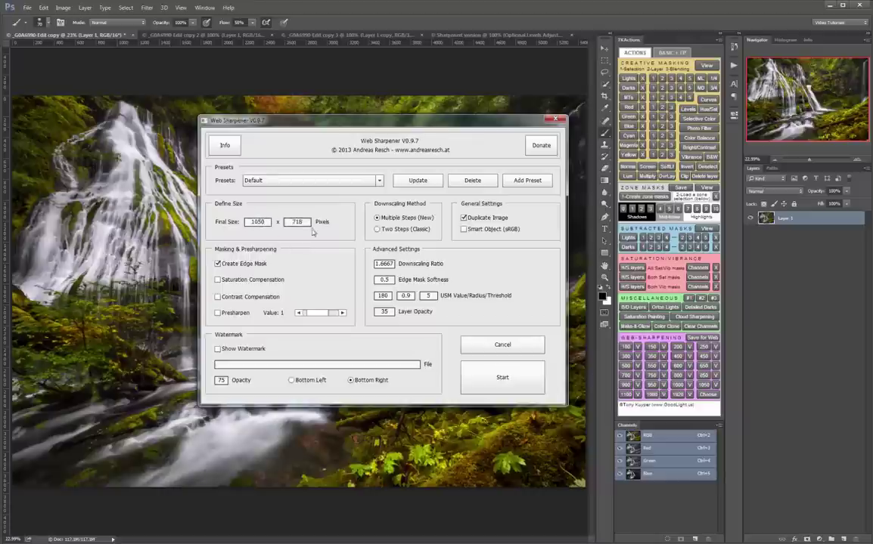
Enable saturation compensation, contrast compensation and presharpening in Web Sharpener, and run it with USM threshold 5
click(218, 280)
click(218, 296)
click(218, 312)
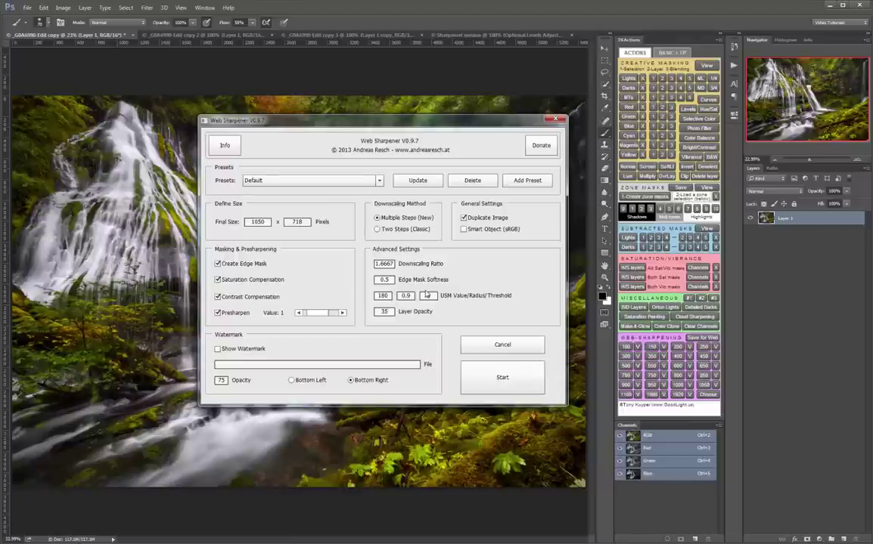
text(5)
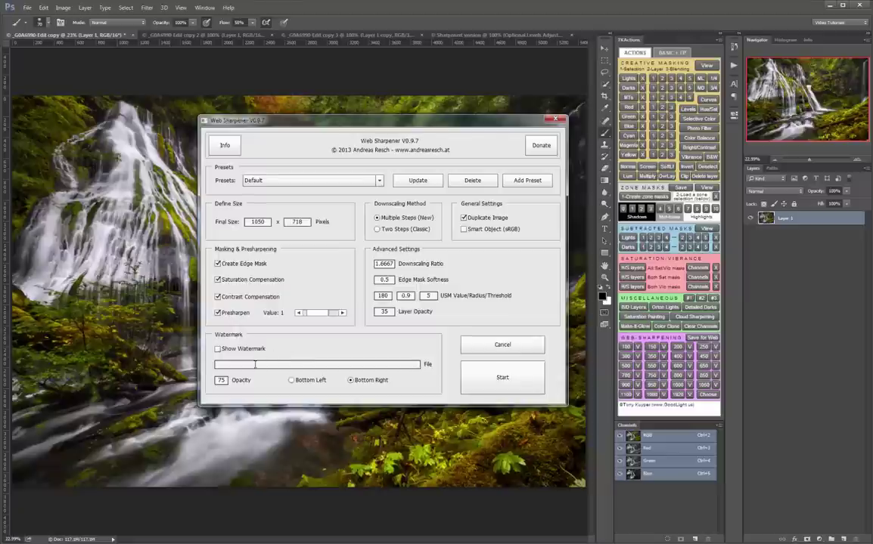
click(500, 380)
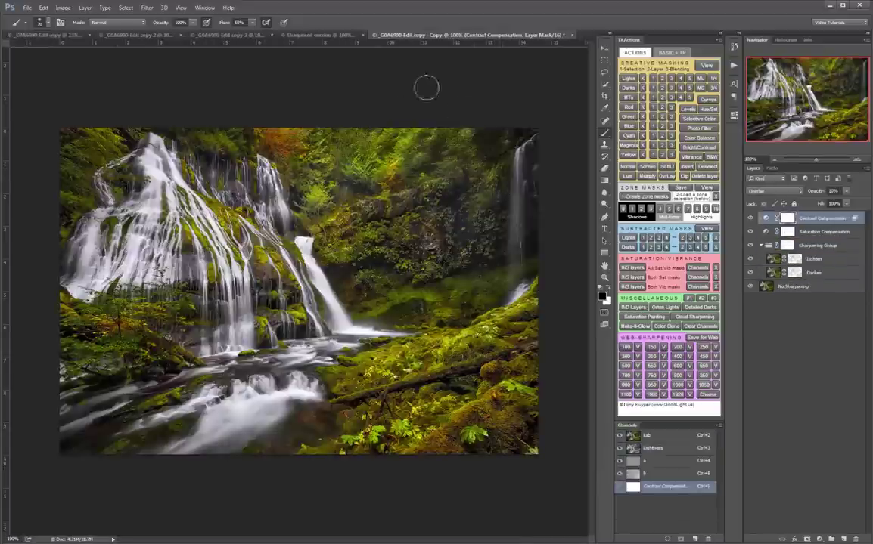
Compare the Web Sharpener result with the TKActions sharpened version
click(318, 36)
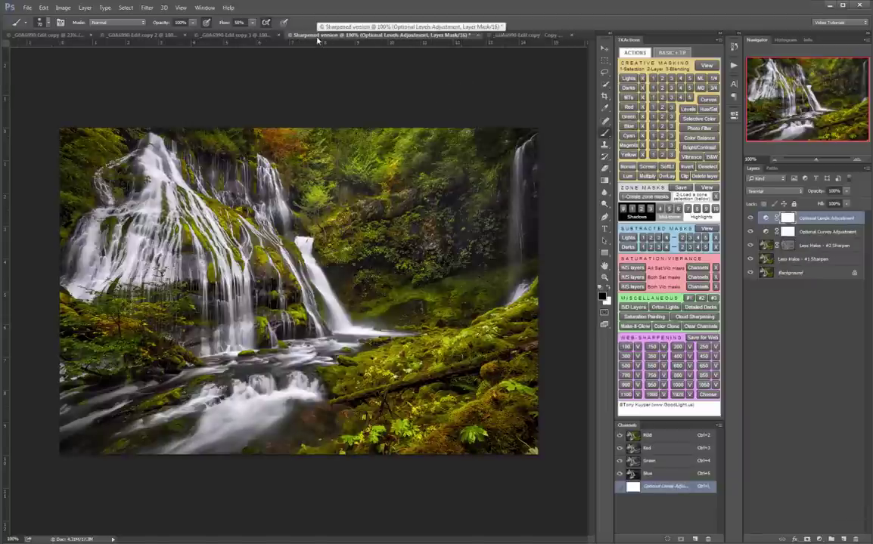
key(ctrl+Tab)
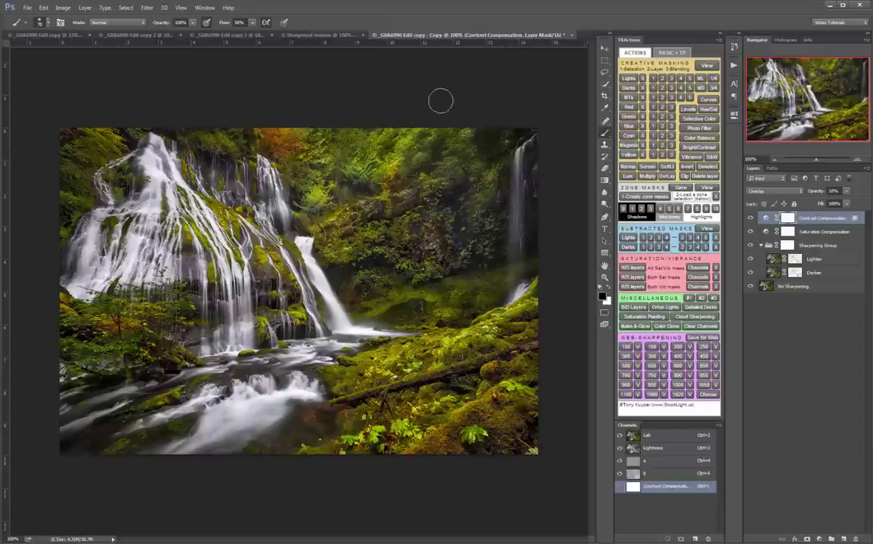
click(292, 35)
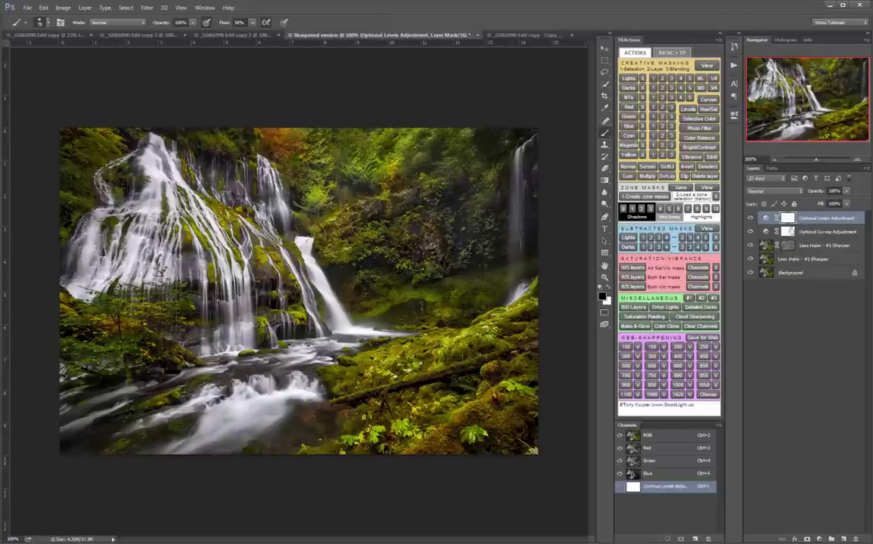
click(499, 34)
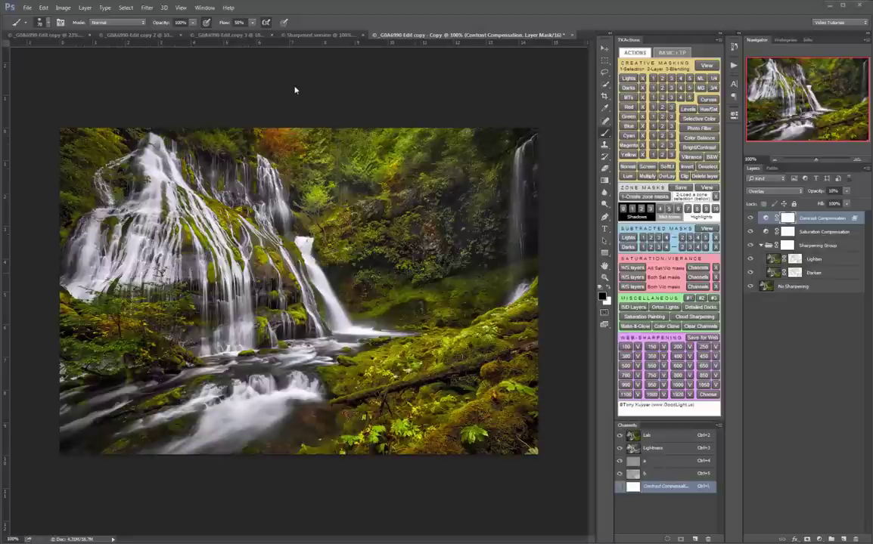
Duplicate the full-size document as a new image with a name ending in "copy 4"
click(47, 35)
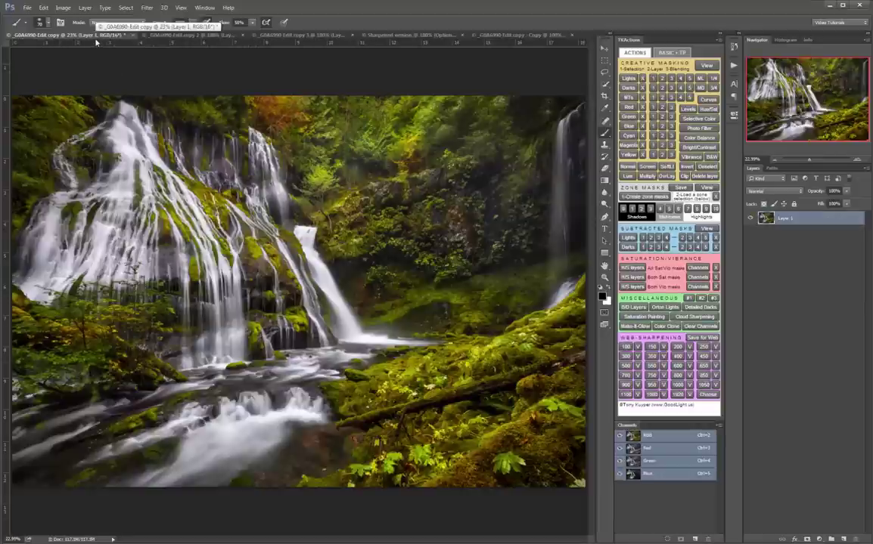
click(64, 9)
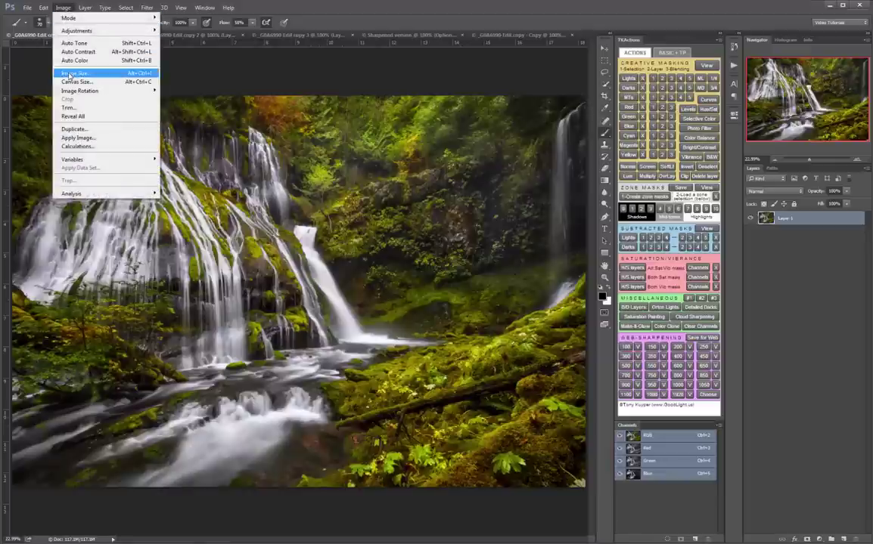
click(74, 128)
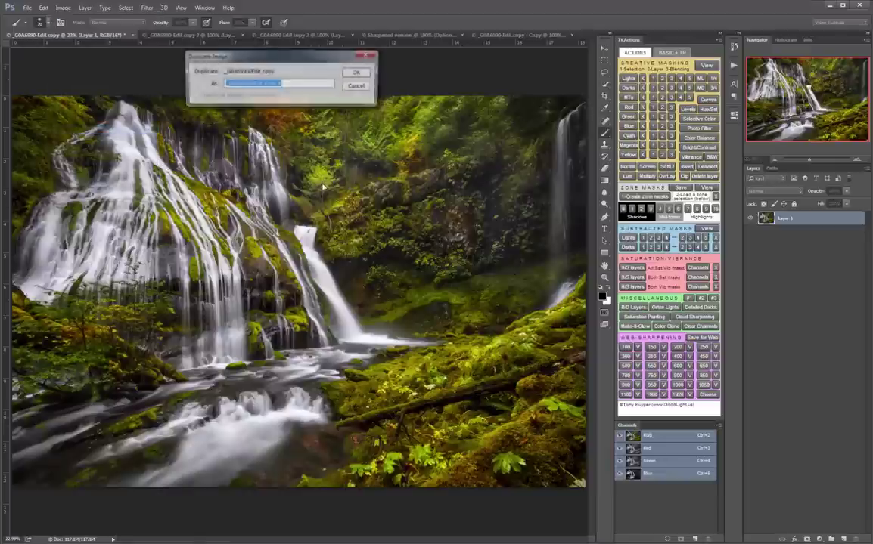
key(End)
key(BackSpace)
text(4)
click(356, 72)
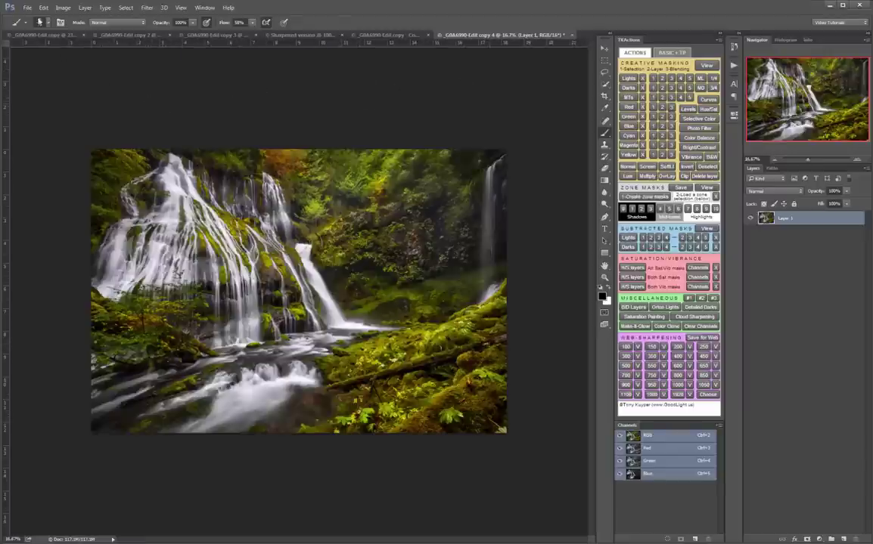
Launch the PixelGenius Toolbox on the new copy using the PhotoKit Sharpener 2 trial
click(27, 9)
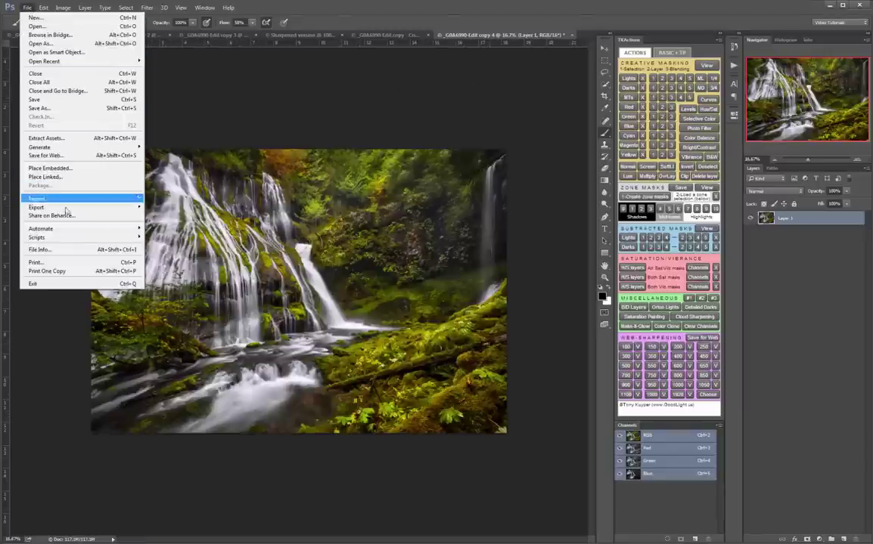
mouse_move(53, 231)
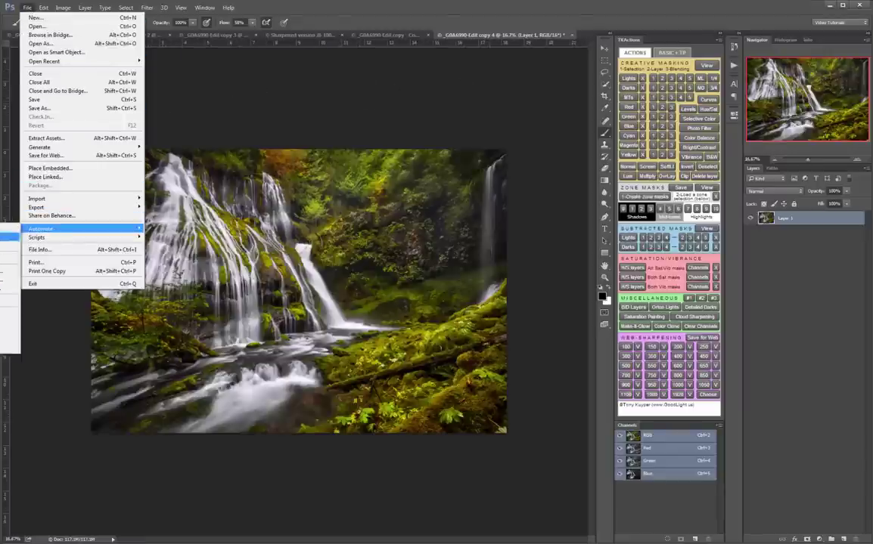
click(9, 288)
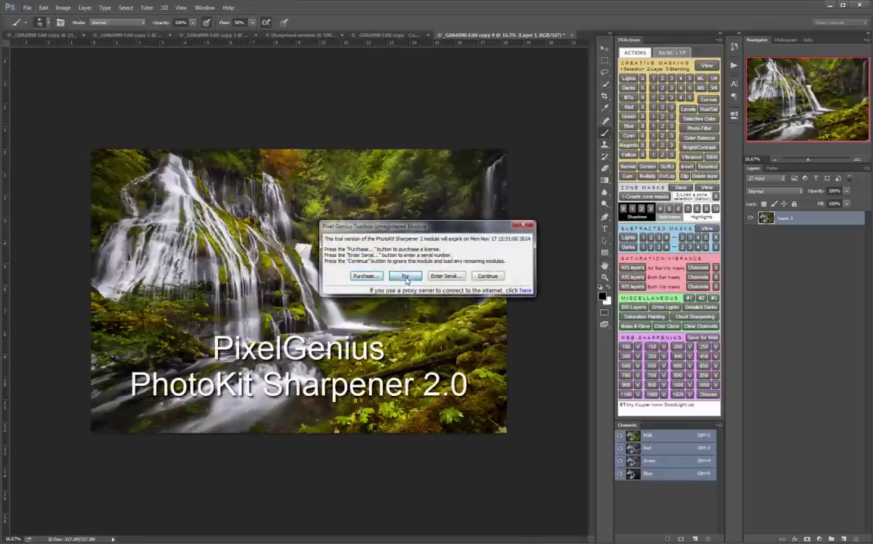
click(405, 276)
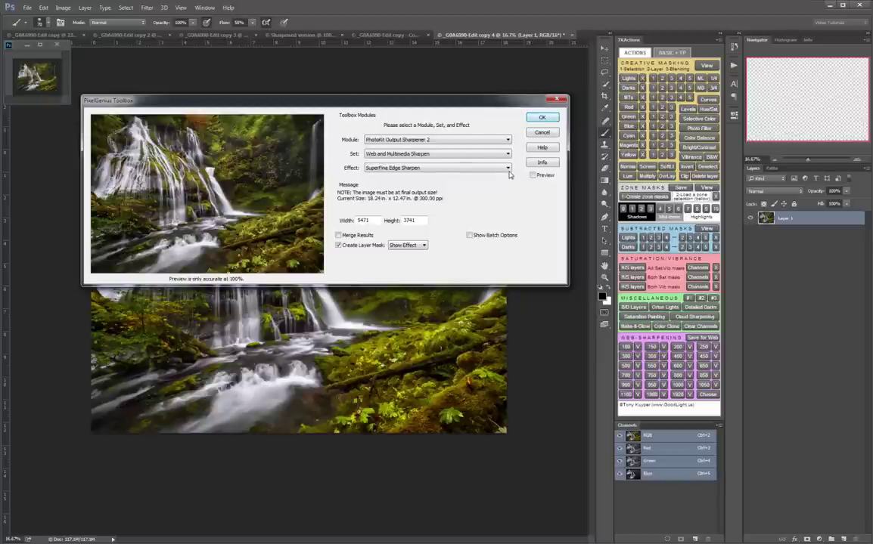
Choose the Web and Multimedia Sharpen set with the Narrow Edge Sharpen effect in PhotoKit Output Sharpener 2
click(422, 154)
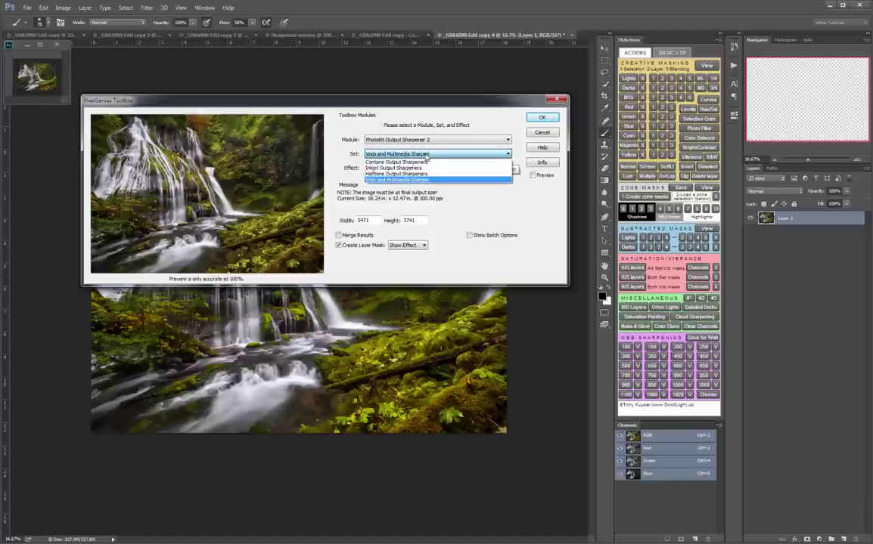
click(421, 180)
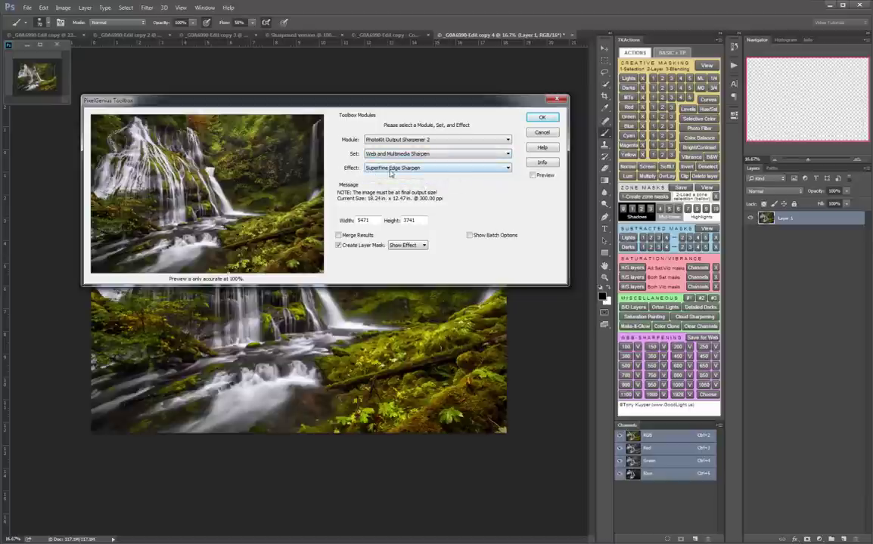
click(423, 171)
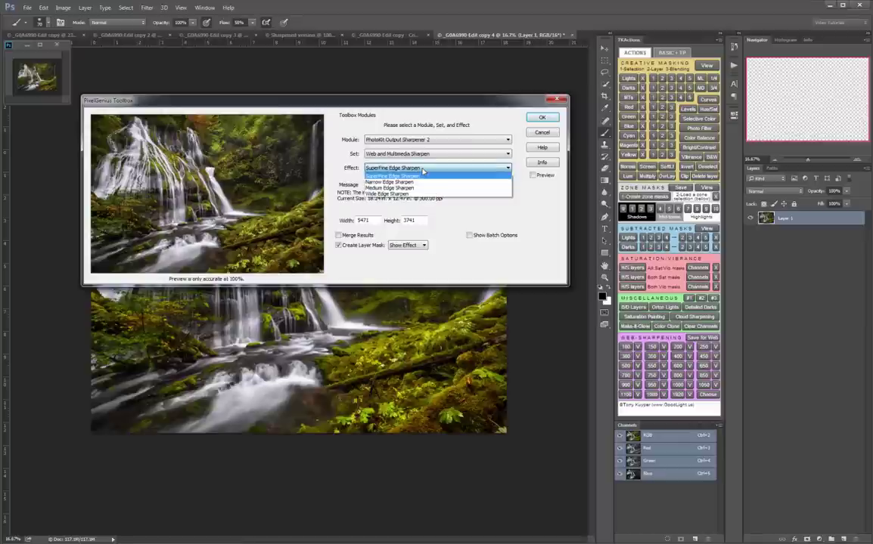
click(408, 183)
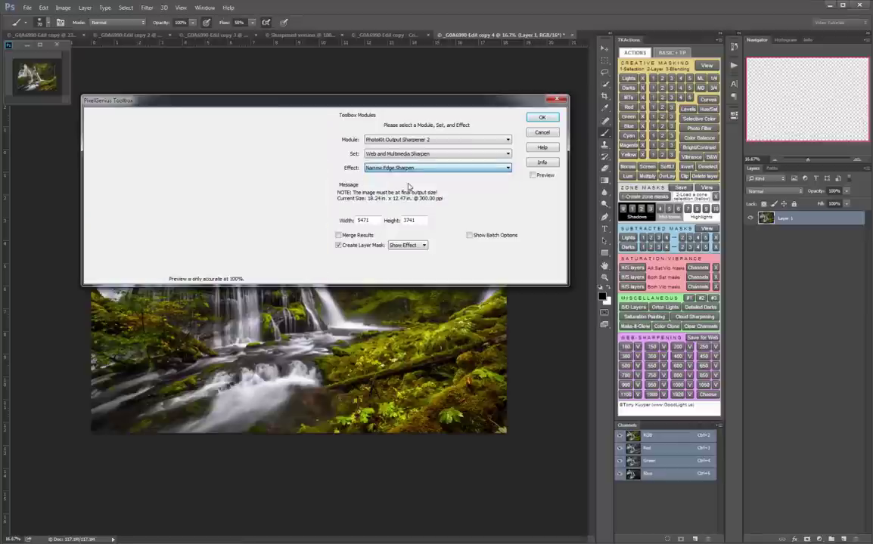
click(423, 169)
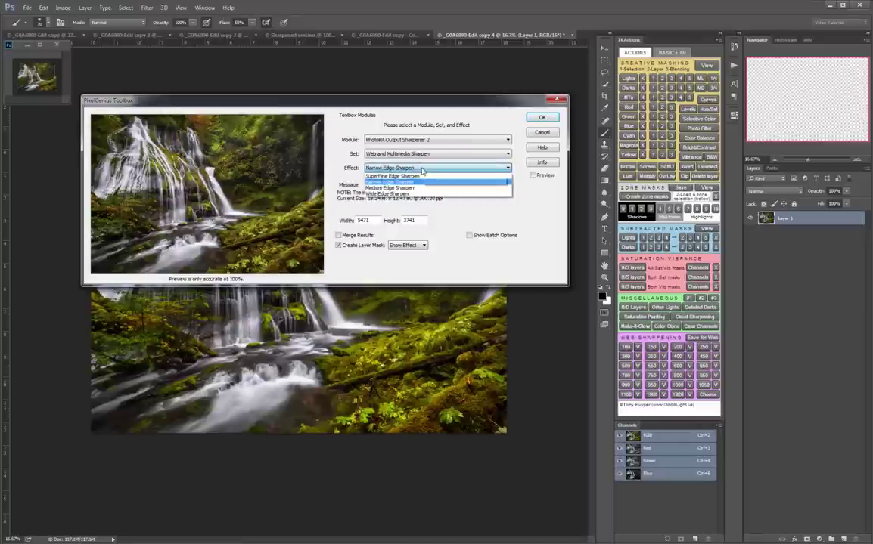
click(375, 167)
Set the output width to 1050 pixels and apply the PhotoKit sharpening with a layer mask
double_click(375, 220)
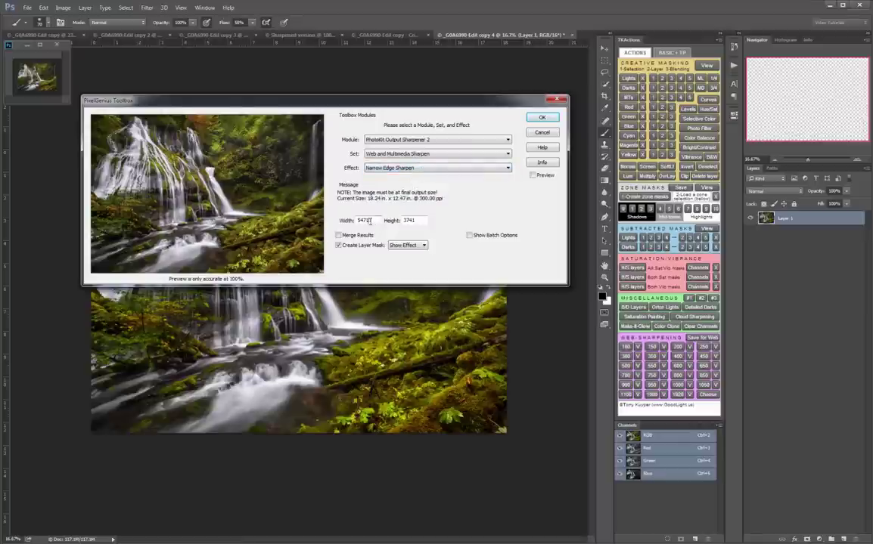
text(1050)
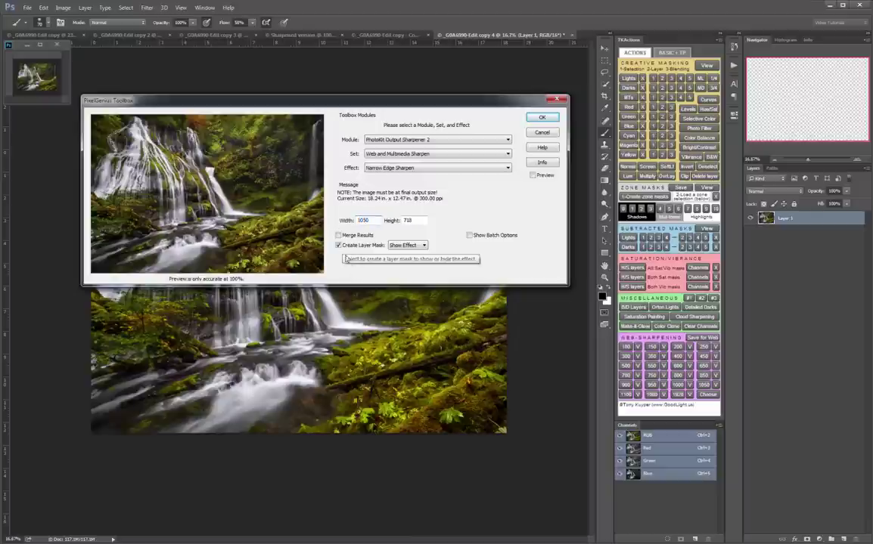
click(551, 117)
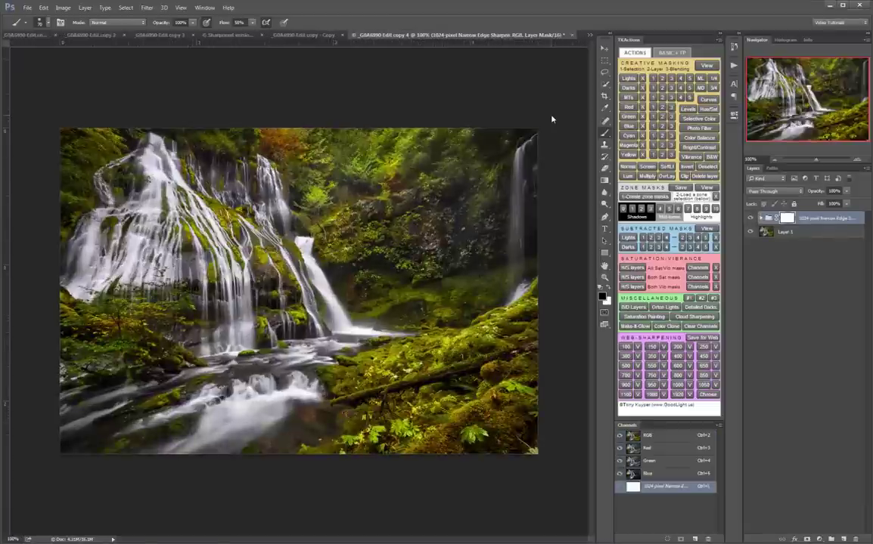
Compare the PhotoKit result with the TKActions and Web Sharpener versions
click(303, 35)
click(239, 38)
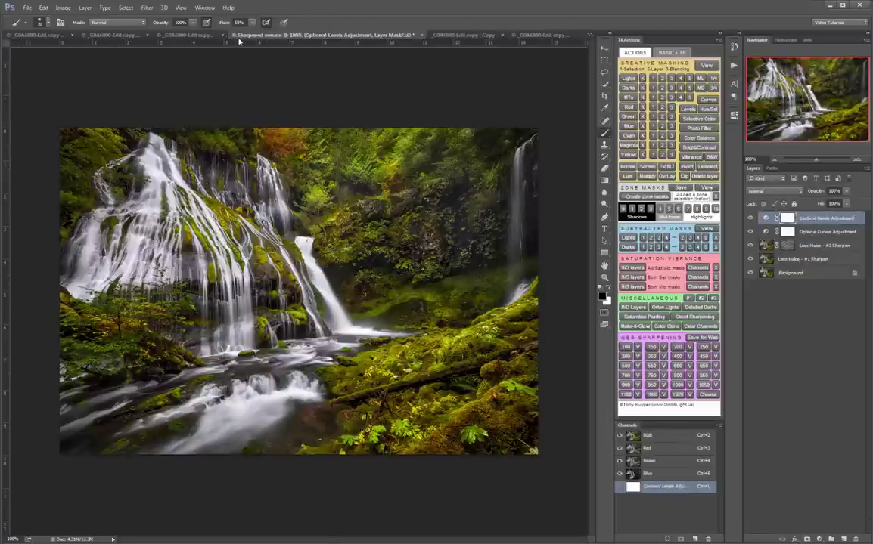
click(454, 38)
key(ctrl+shift+Tab)
key(ctrl+Tab)
key(ctrl+Tab)
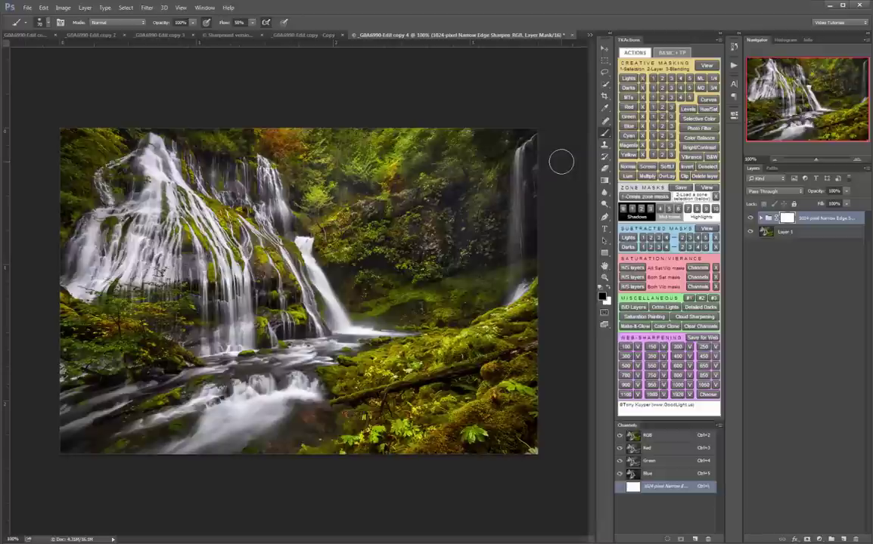
Export the TKActions sharpened version for web as a quality 90 JPEG converted to sRGB, proceeding to the file save
click(244, 35)
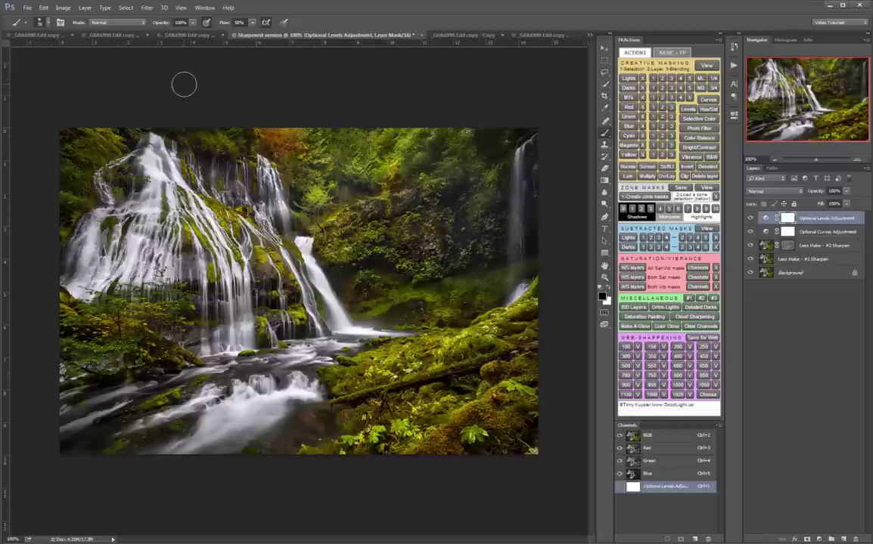
click(28, 9)
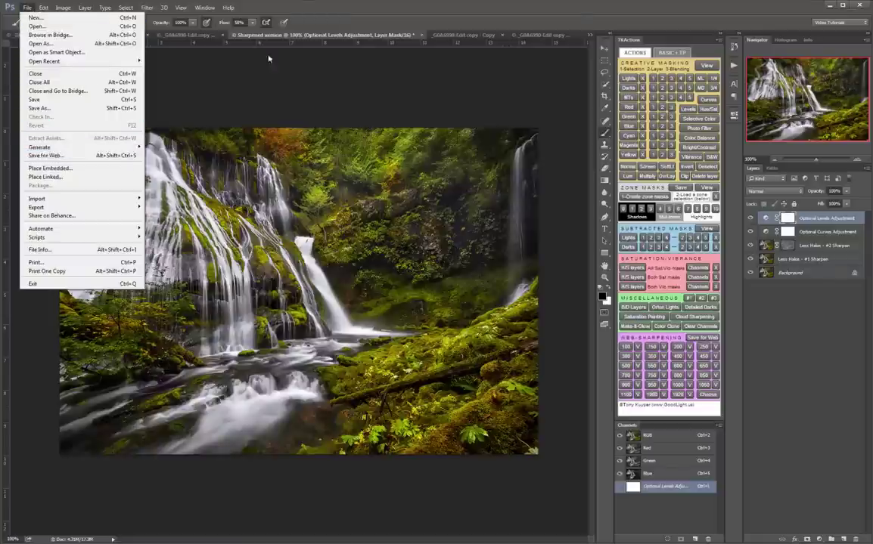
click(311, 20)
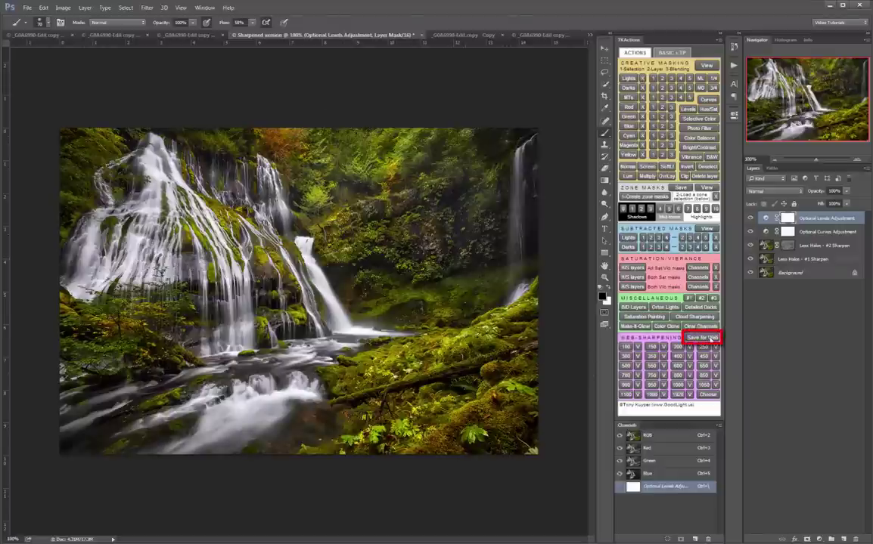
click(702, 337)
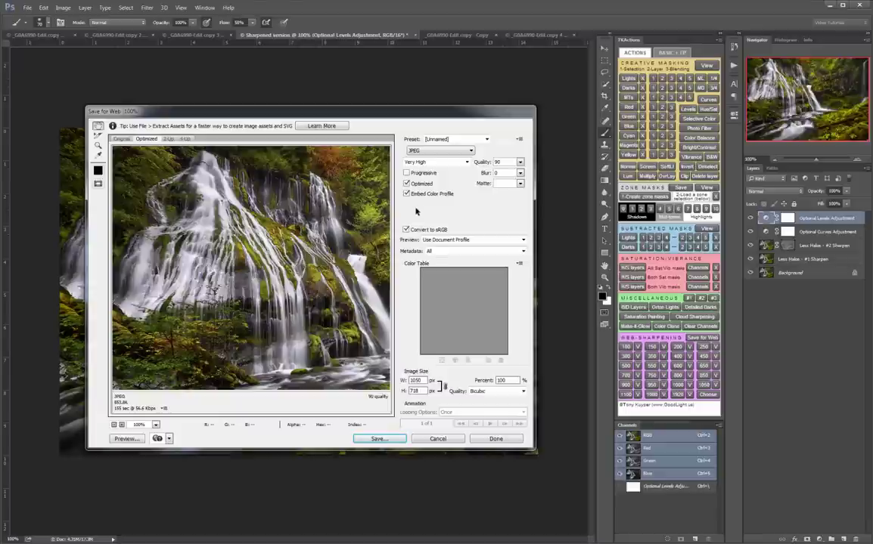
click(378, 440)
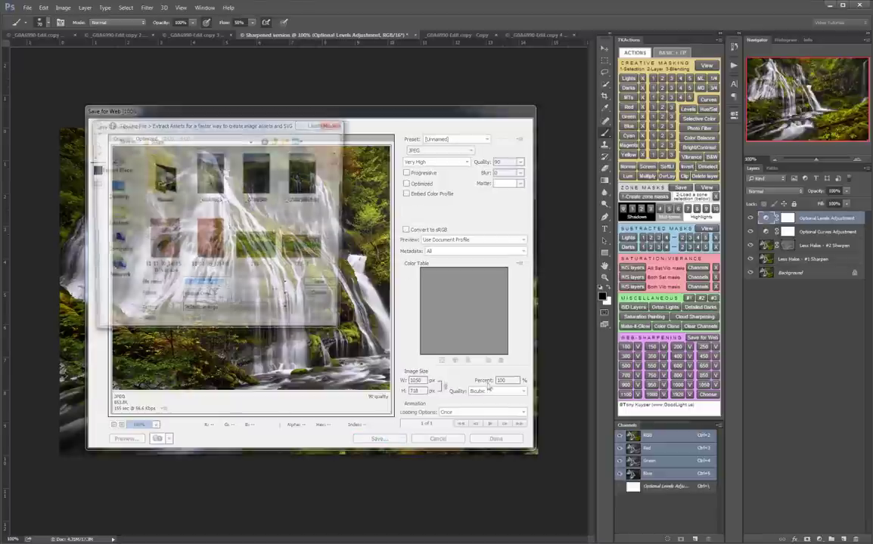